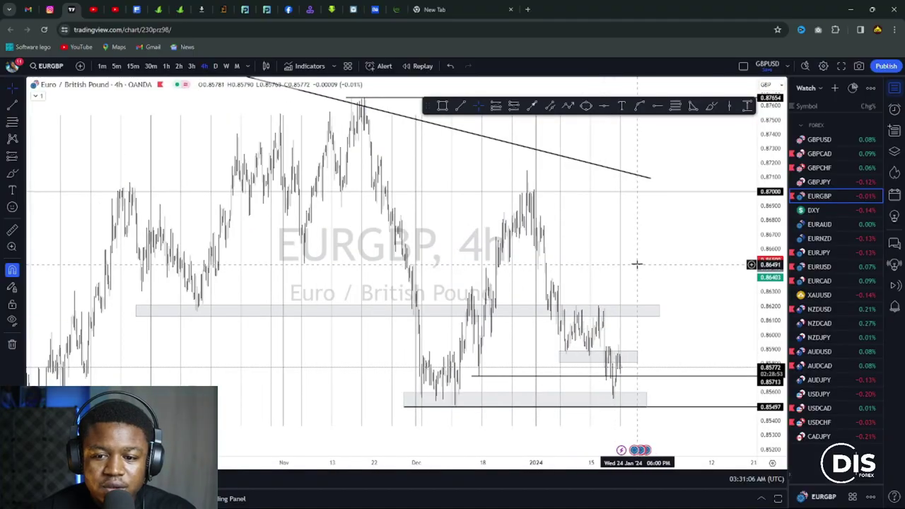
scroll(637, 264, up, 2)
drag(487, 235, 554, 233)
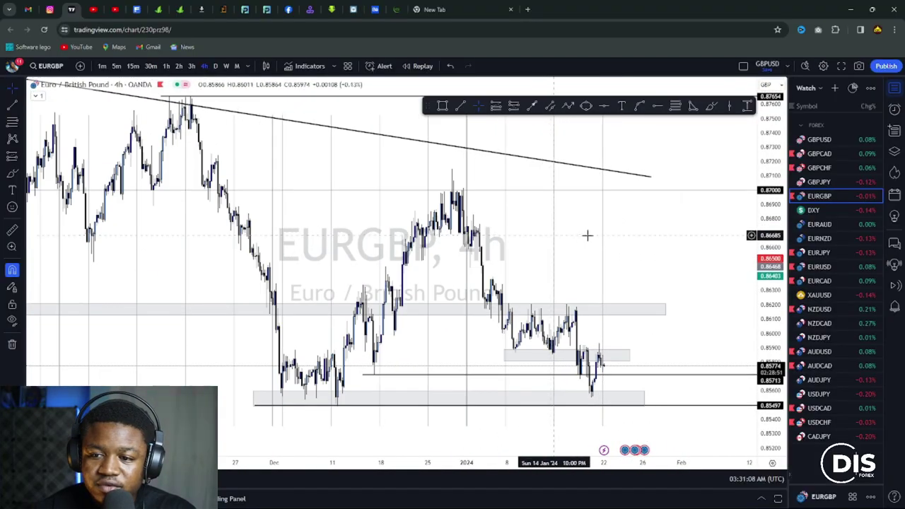
right_click(637, 233)
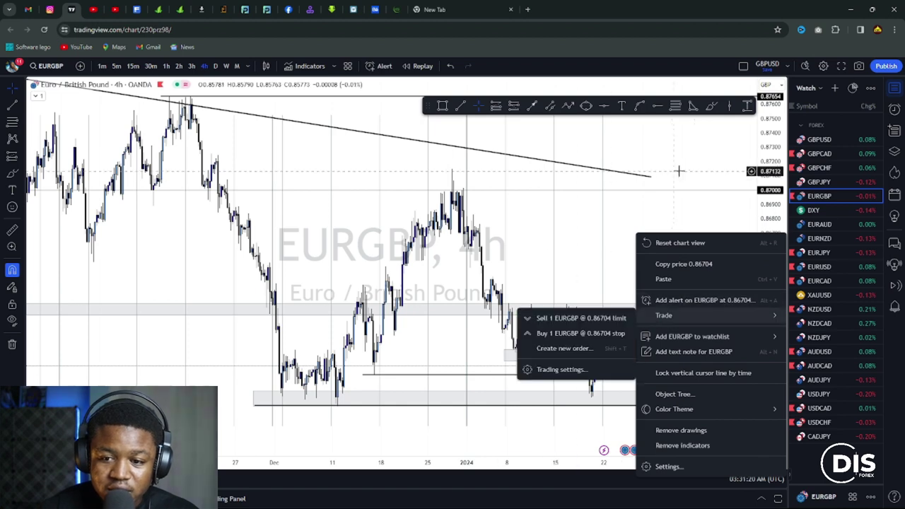
click(680, 172)
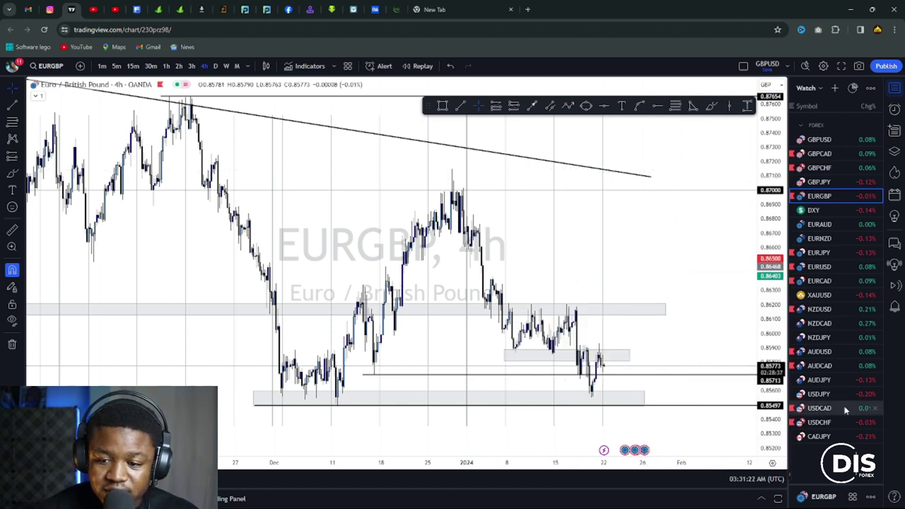
Open the AUDUSD chart and examine the 4-hour price action around the long position and the grey zones
click(820, 351)
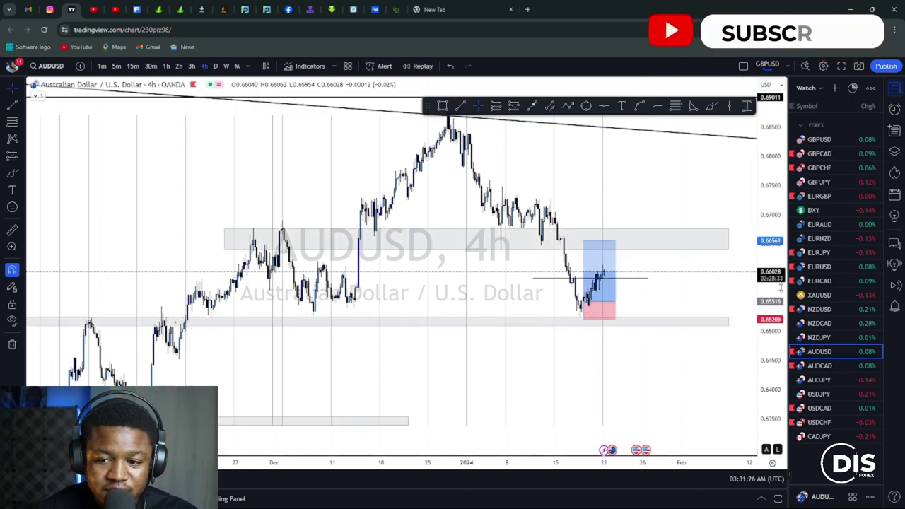
drag(780, 287, 765, 259)
drag(773, 205, 769, 318)
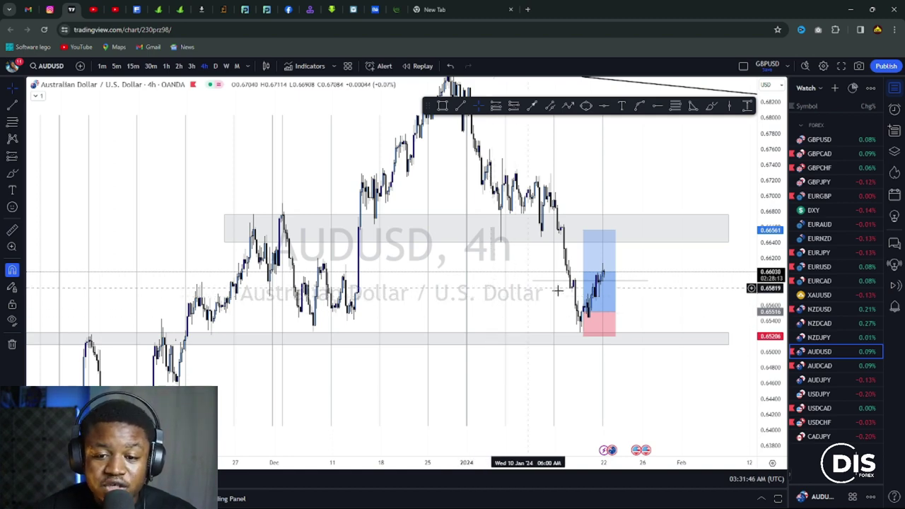
scroll(770, 284, up, 4)
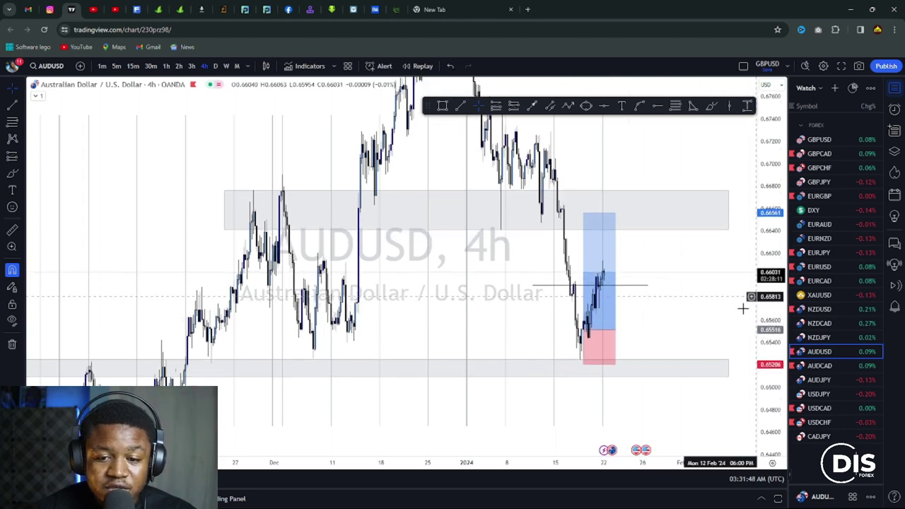
scroll(703, 328, up, 4)
scroll(692, 329, down, 5)
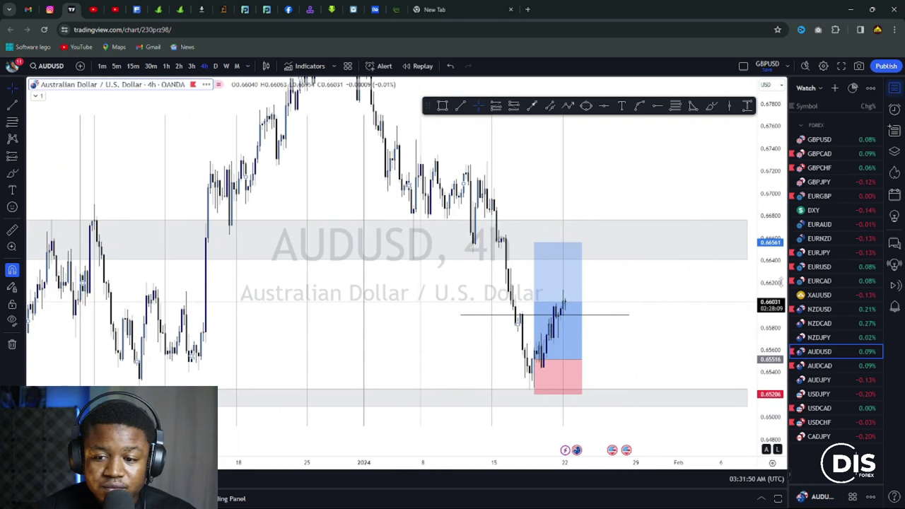
scroll(679, 304, down, 3)
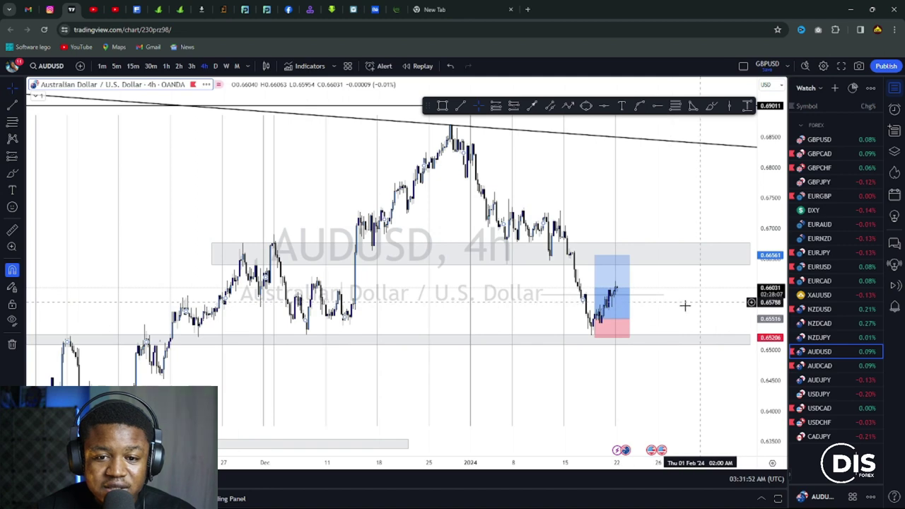
scroll(657, 241, down, 4)
scroll(707, 301, up, 5)
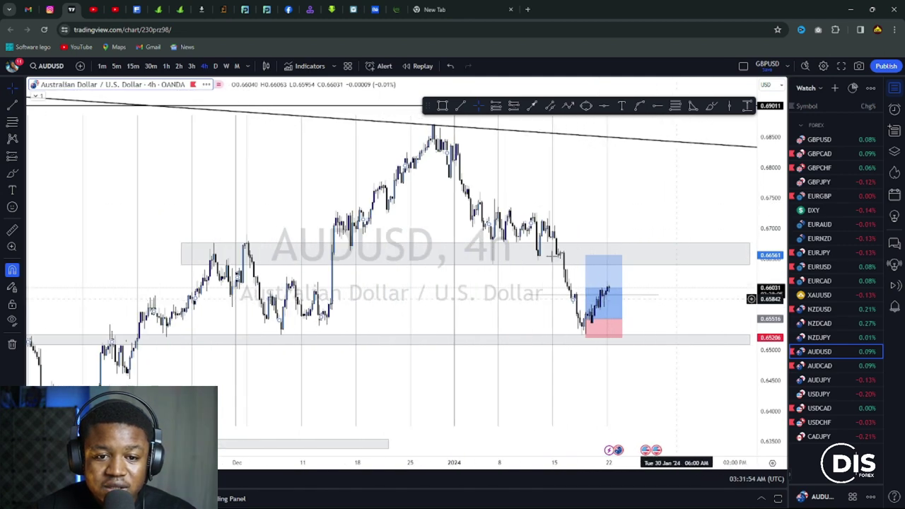
Check the descending trendline and price zones on the AUDUSD daily timeframe and return to the 4-hour chart
click(216, 66)
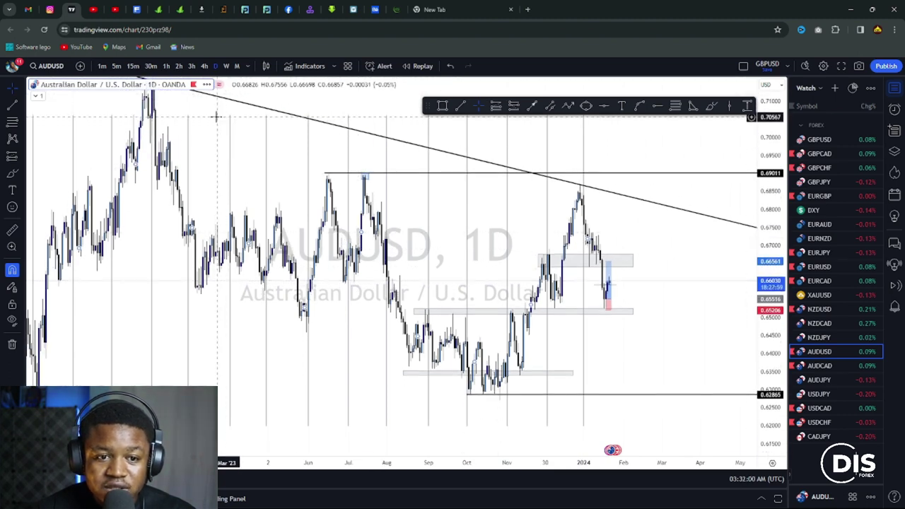
drag(216, 116, 220, 188)
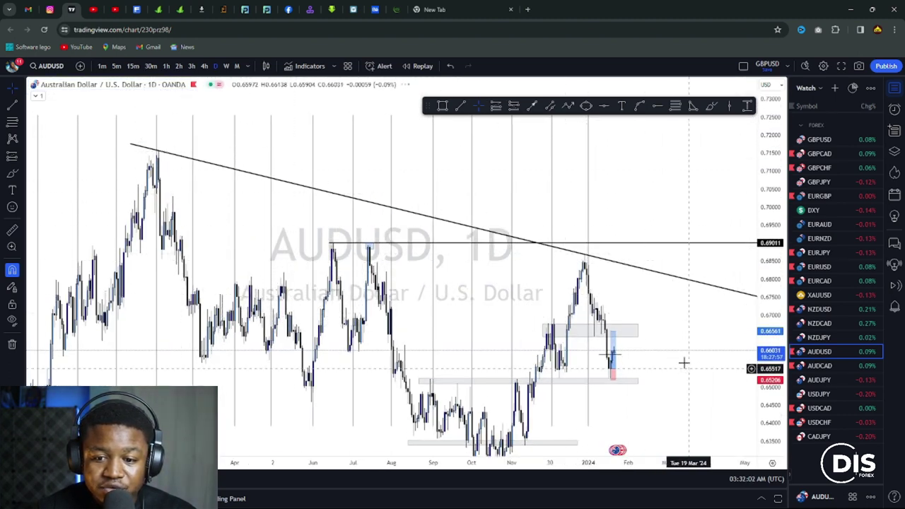
drag(683, 363, 605, 289)
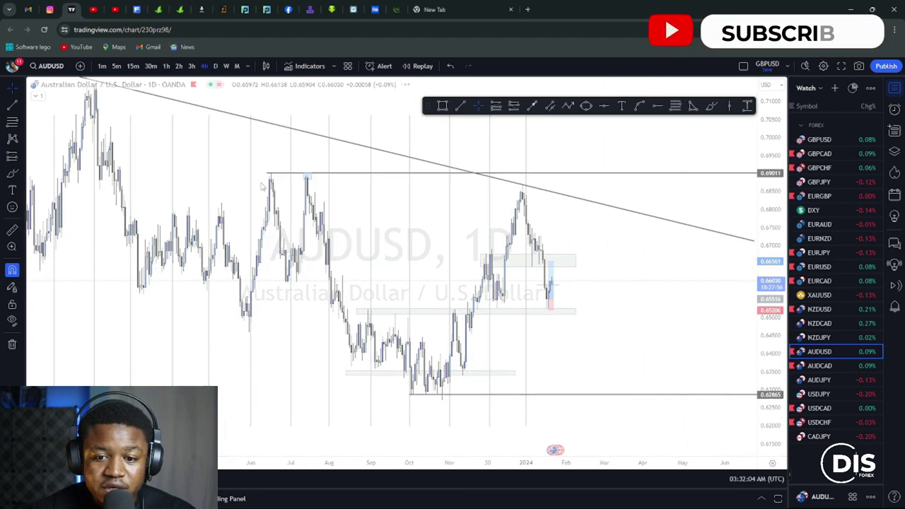
Examine the 4-hour AUDUSD candles inside the long position between the two grey zones
scroll(479, 276, down, 6)
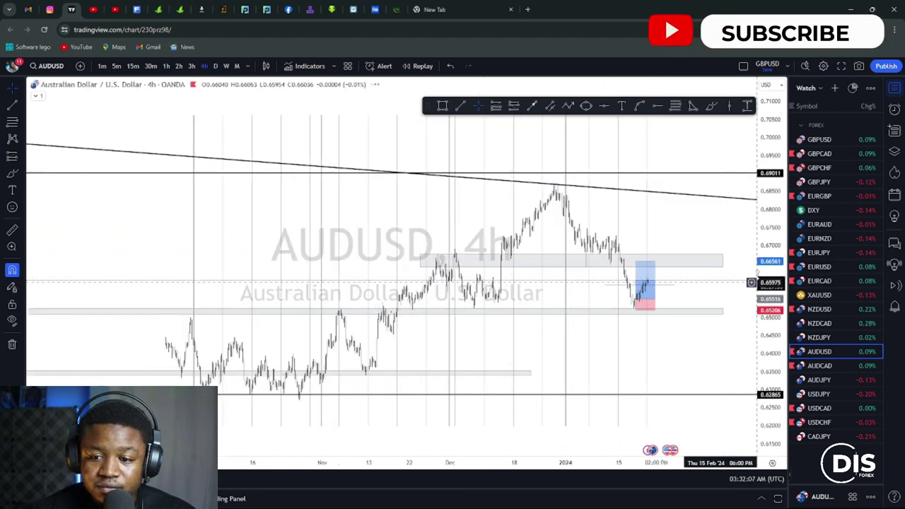
scroll(759, 272, up, 10)
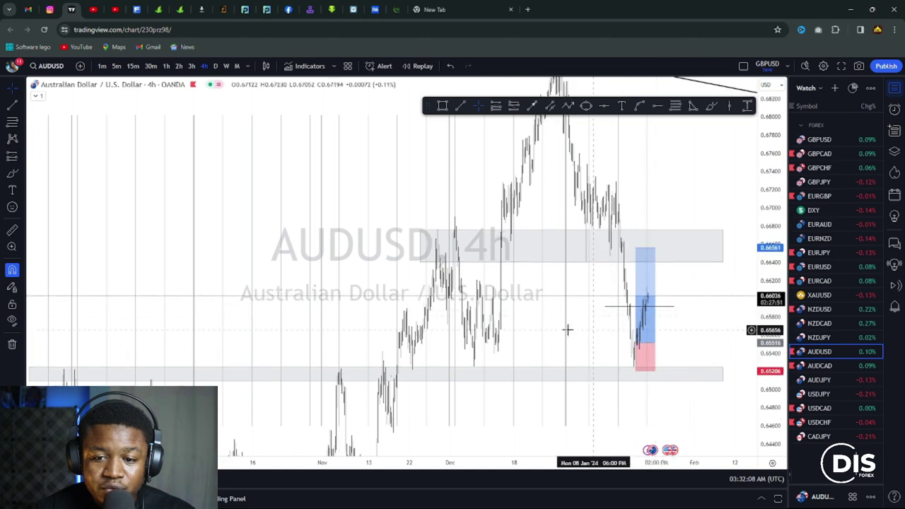
scroll(566, 329, down, 5)
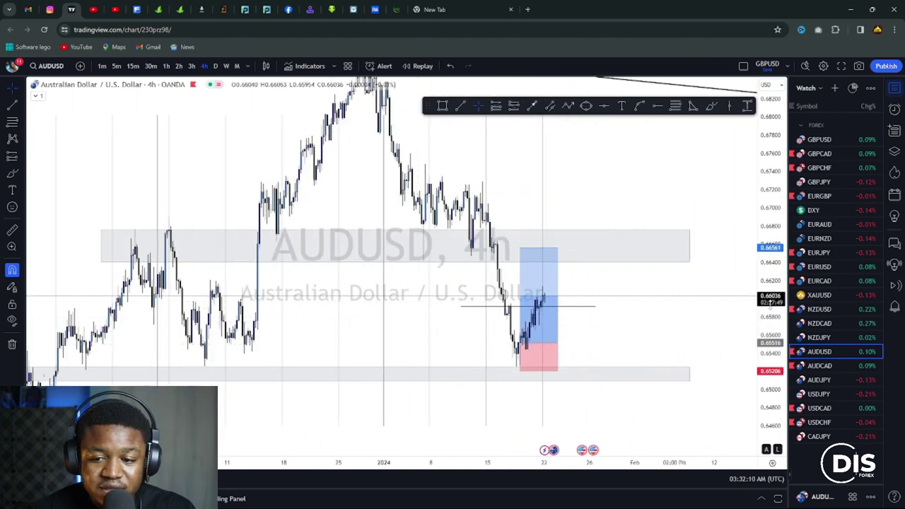
scroll(770, 299, up, 1)
scroll(774, 297, up, 2)
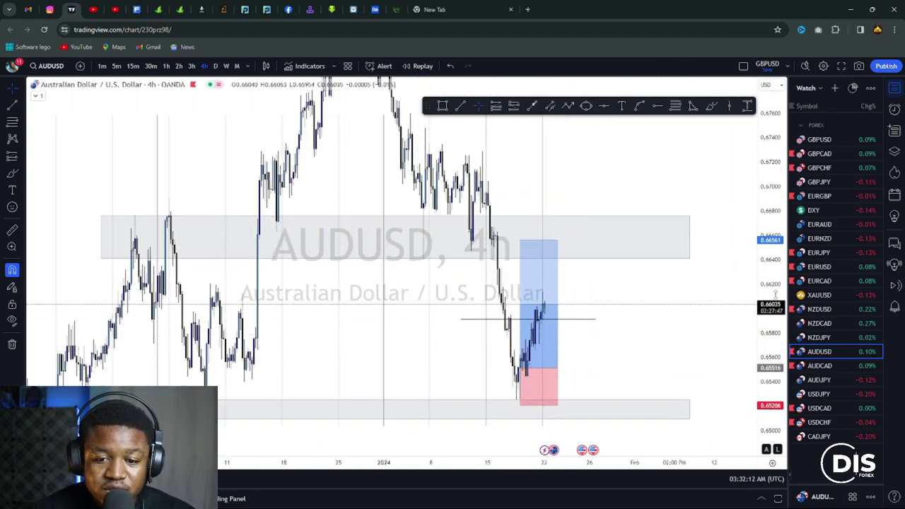
drag(642, 339, 692, 279)
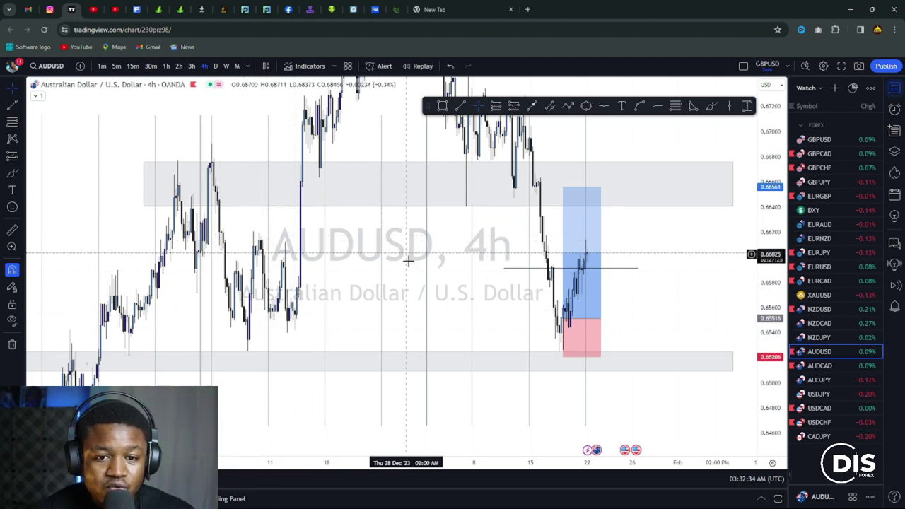
Examine the AUDUSD decline from the late-December high at the trendline through the upper grey zone to the lower one
drag(777, 206, 775, 274)
drag(571, 156, 566, 221)
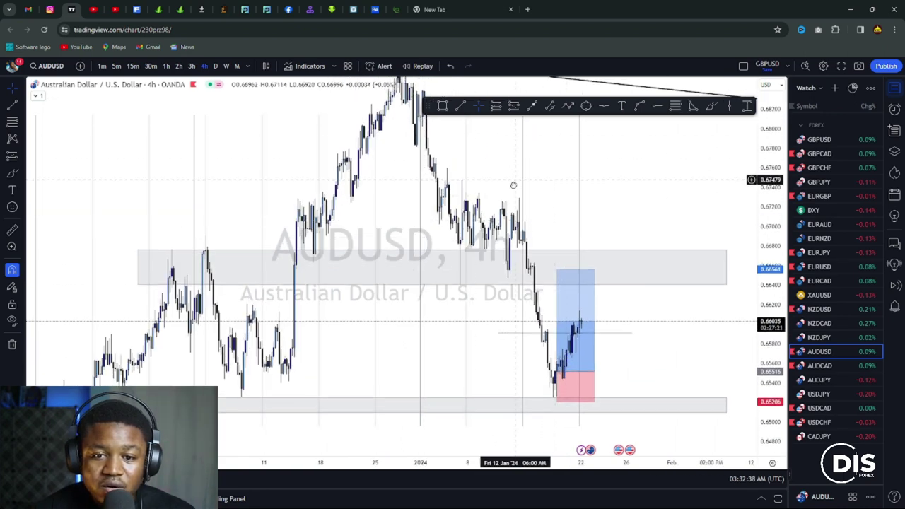
drag(435, 169, 430, 205)
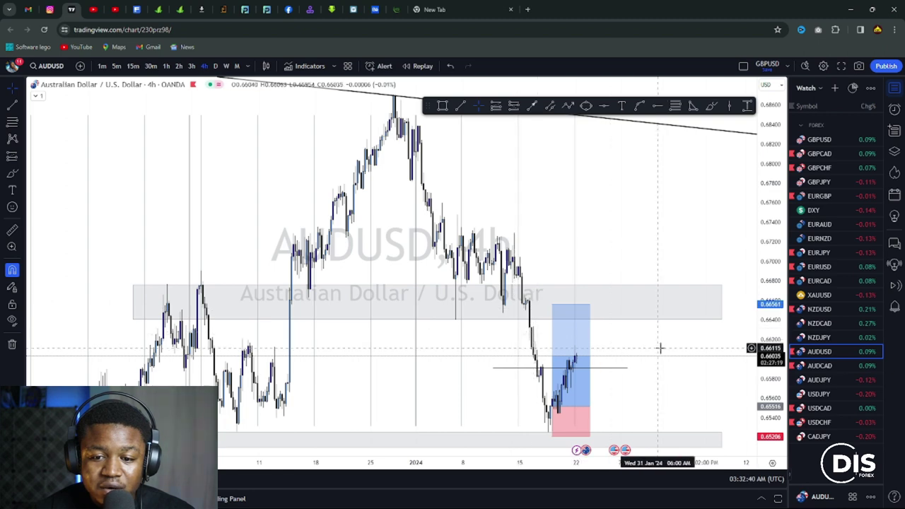
drag(660, 347, 621, 281)
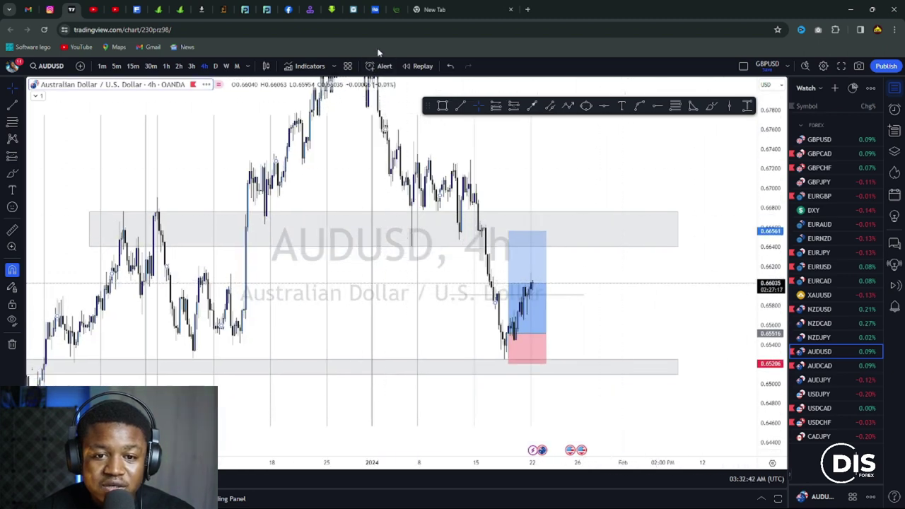
drag(335, 195, 338, 277)
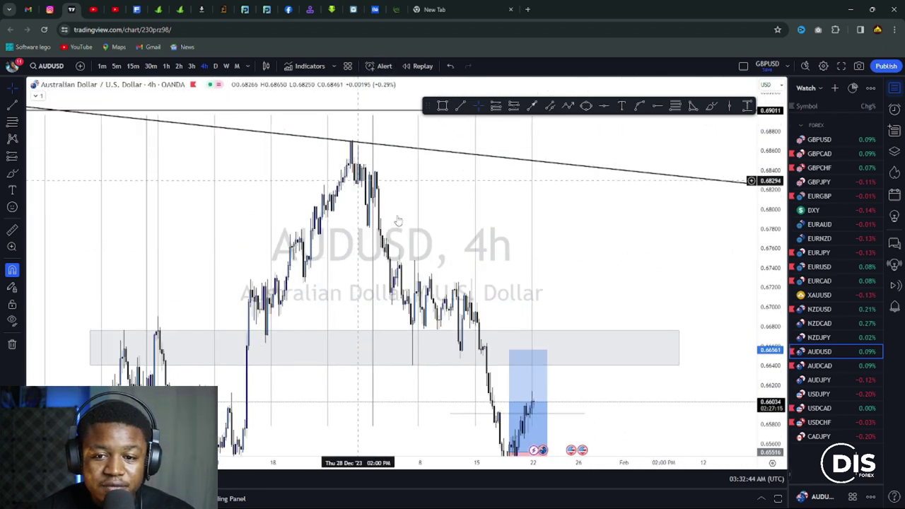
drag(768, 138, 763, 232)
scroll(614, 270, down, 2)
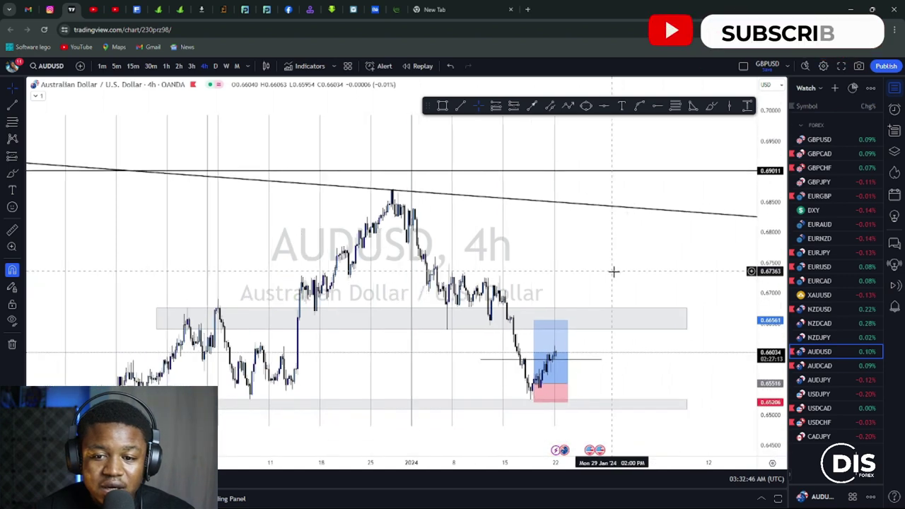
drag(615, 271, 562, 242)
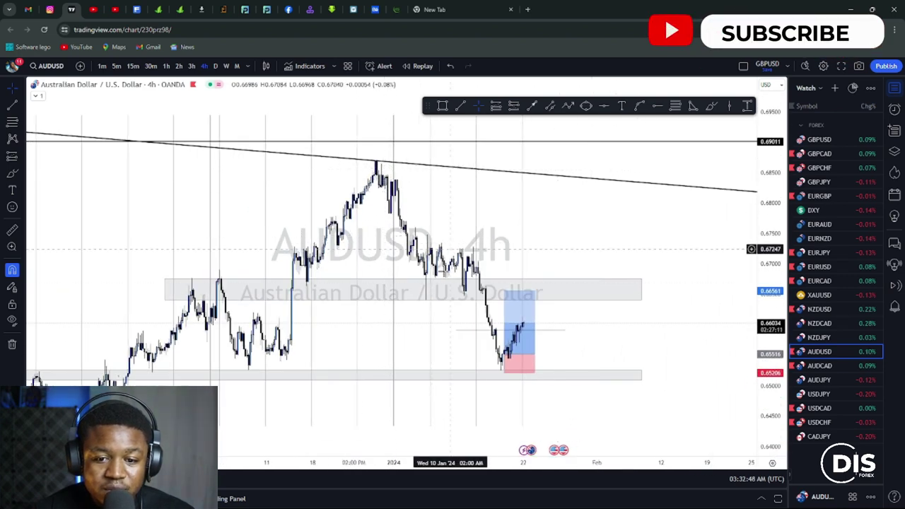
drag(767, 304, 768, 296)
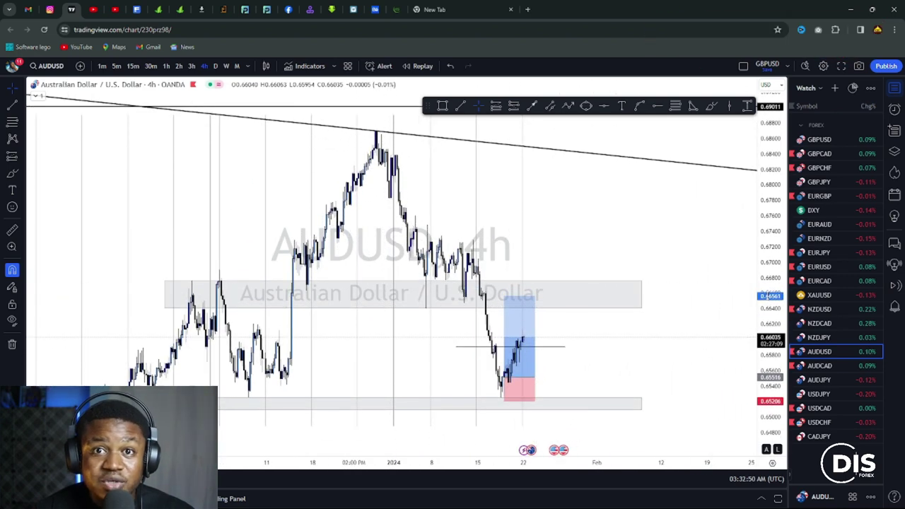
drag(657, 349, 650, 287)
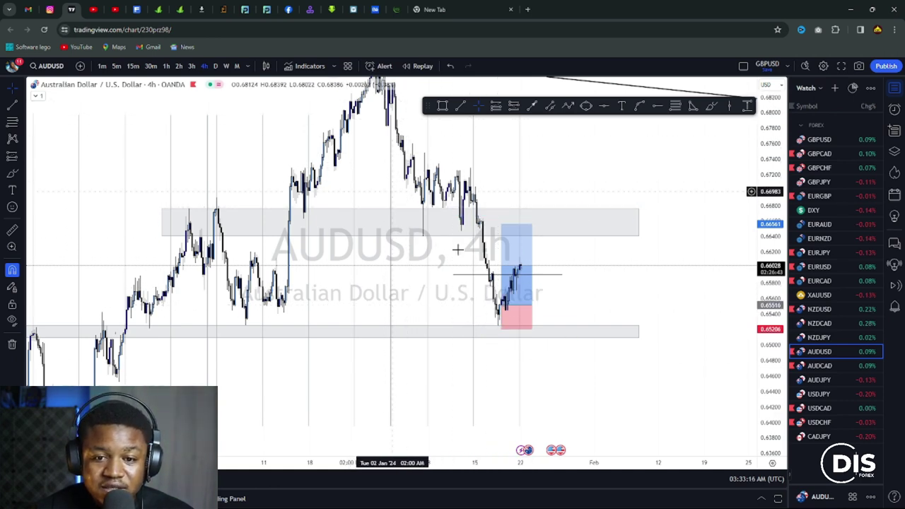
Draw an ellipse around the early-to-mid January consolidation, spanning about 0.6727 to 0.6652, above the upper grey zone's breakout
click(586, 106)
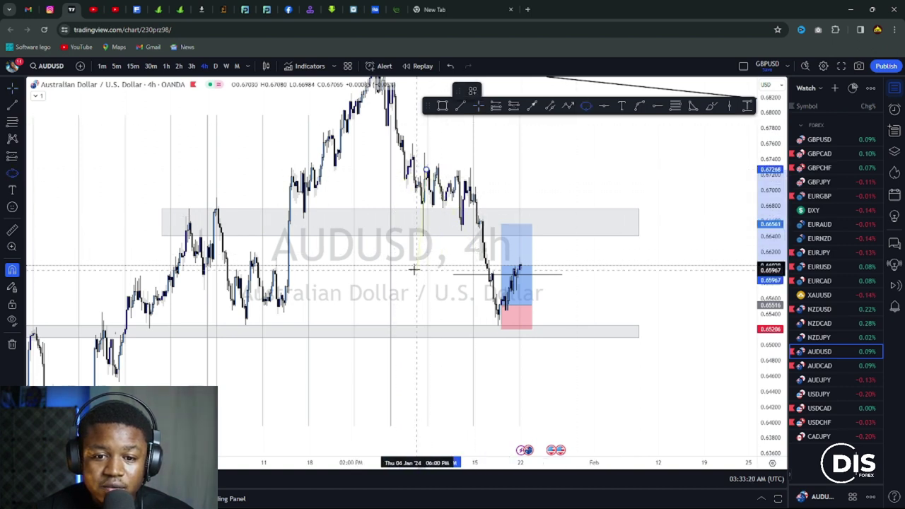
click(478, 228)
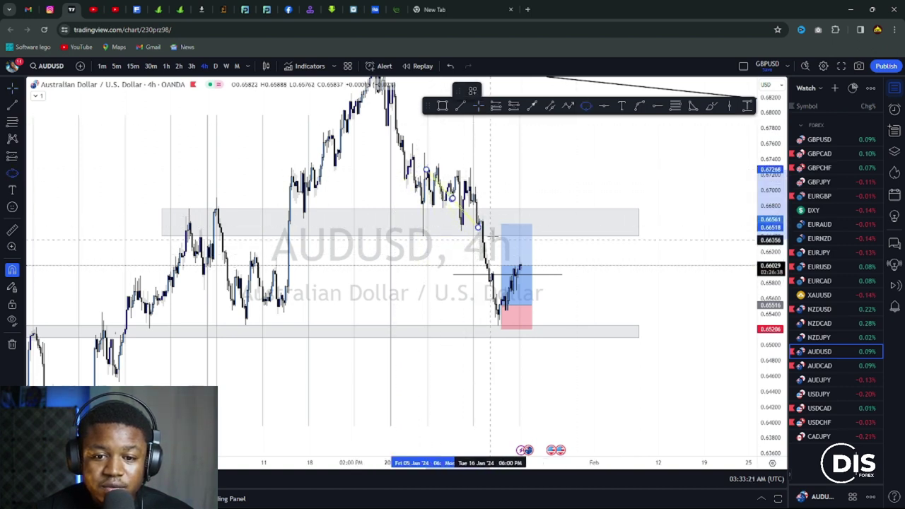
click(509, 204)
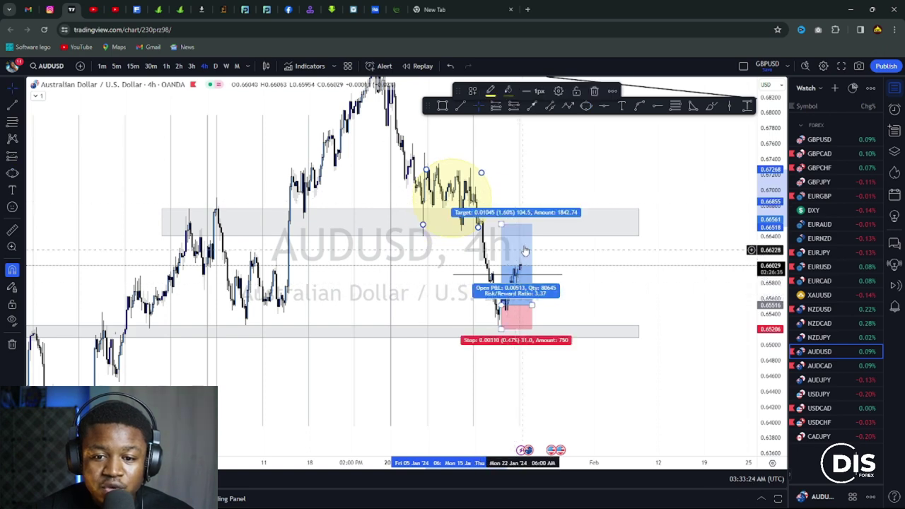
Draw a projected price path from about 0.6549 up into the upper grey zone and down to about 0.640
click(568, 106)
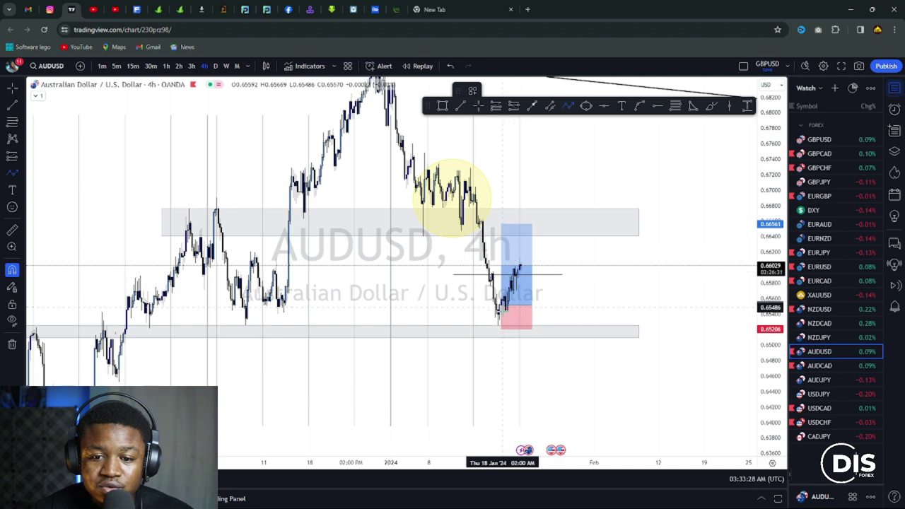
click(505, 308)
click(525, 218)
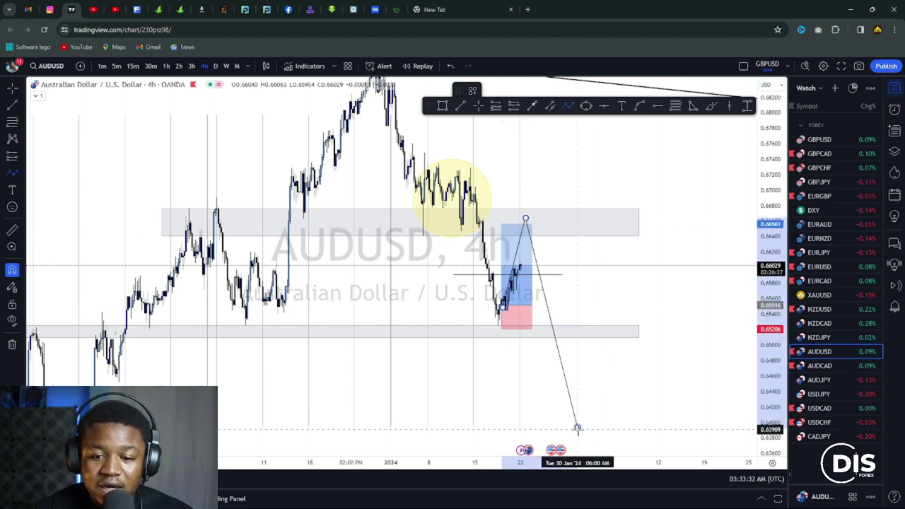
click(576, 426)
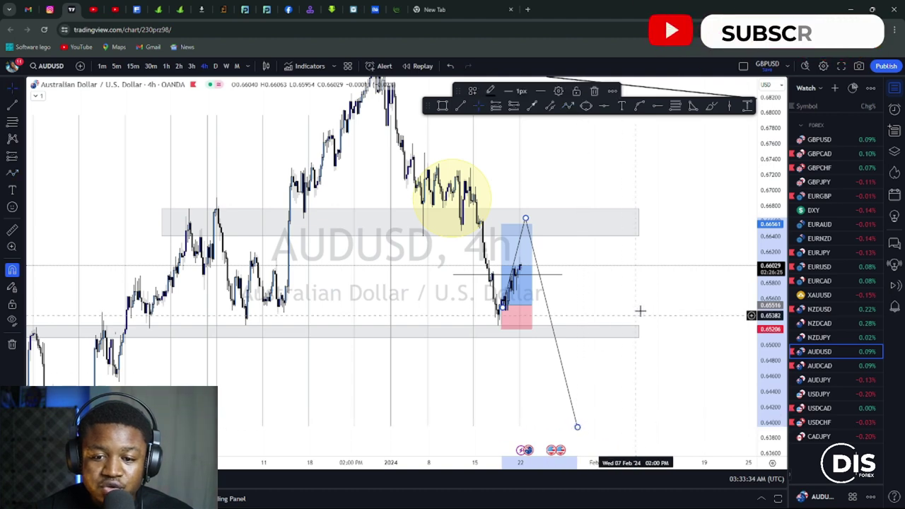
scroll(638, 311, up, 2)
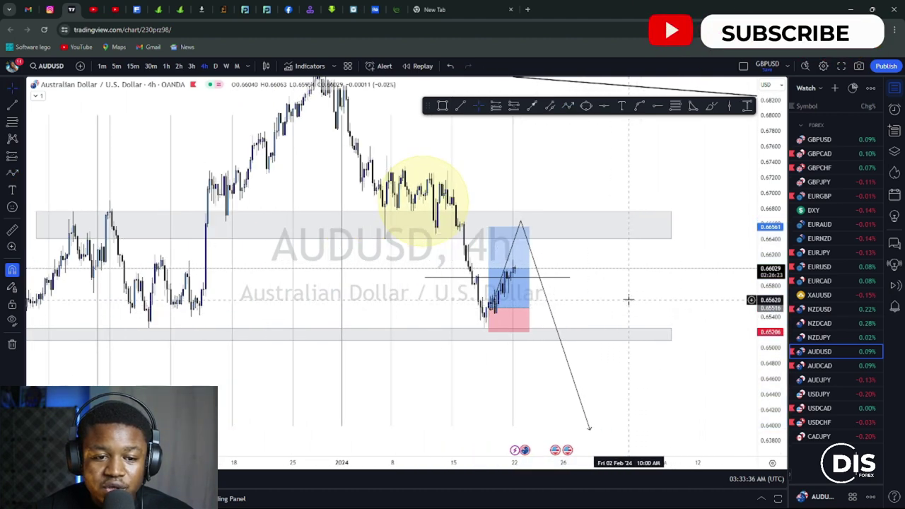
scroll(640, 308, down, 2)
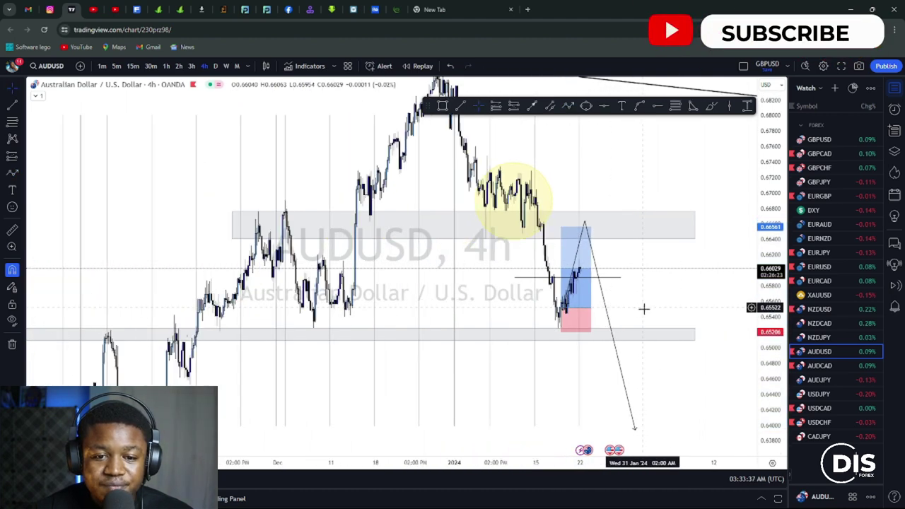
click(584, 237)
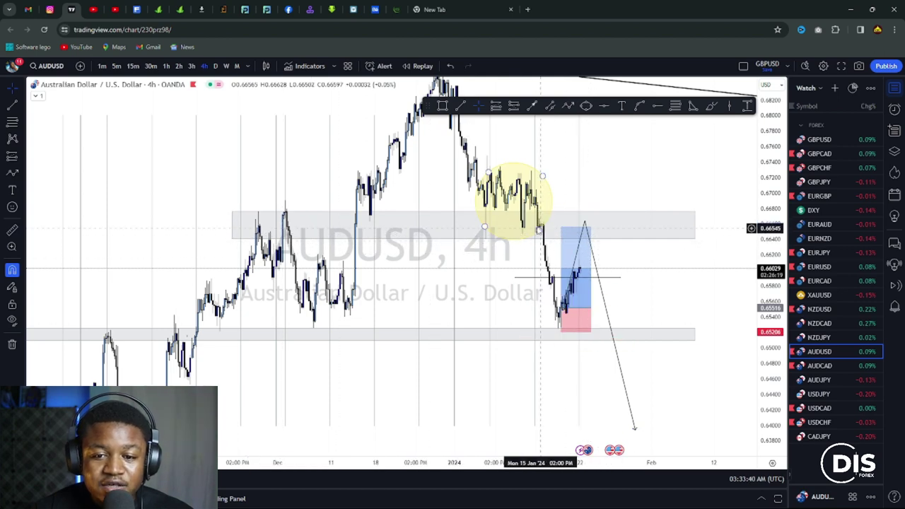
click(585, 221)
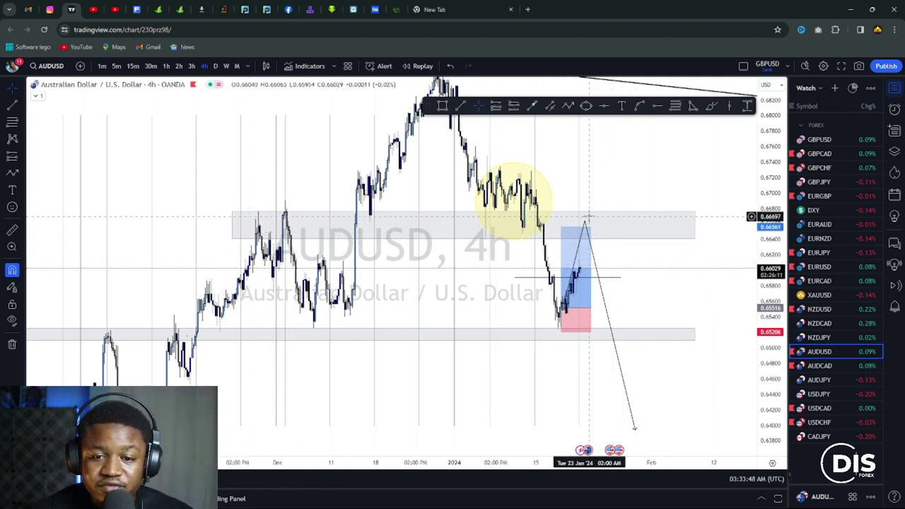
Delete the projected price path and the yellow ellipse around the January consolidation from the AUDUSD chart
click(604, 303)
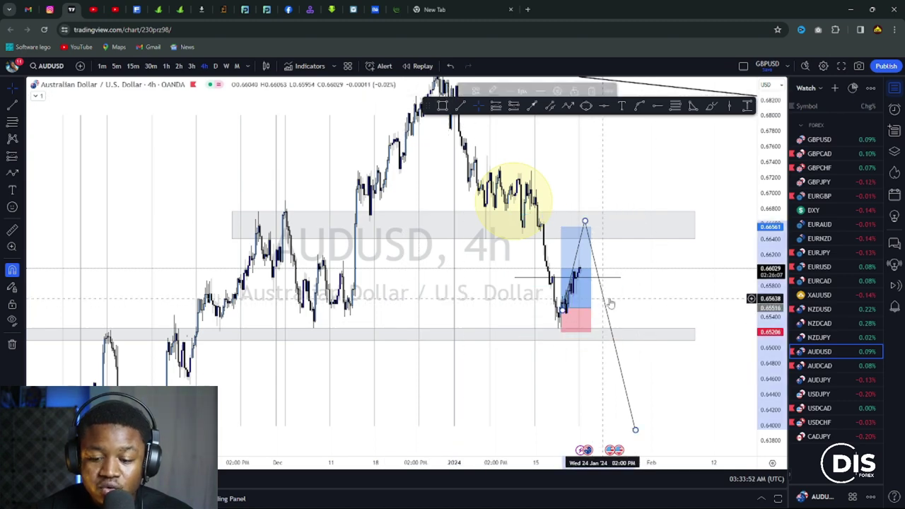
key(Delete)
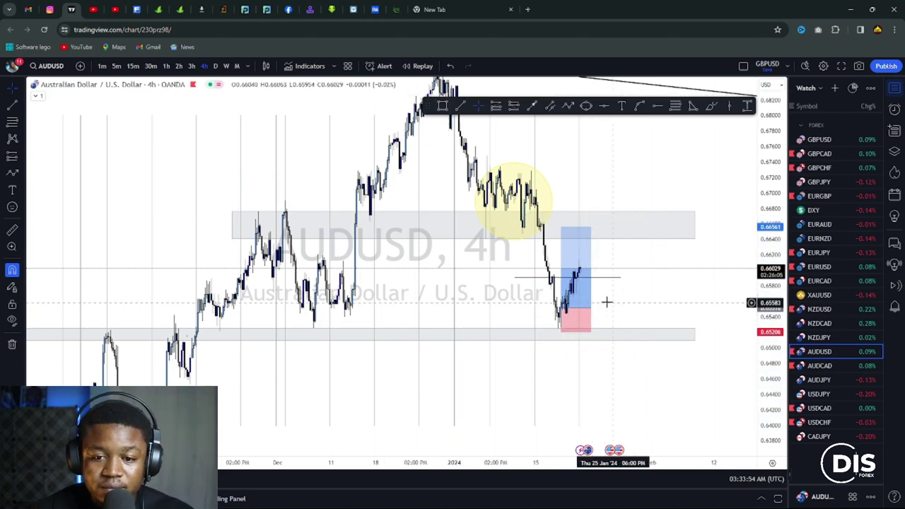
click(549, 193)
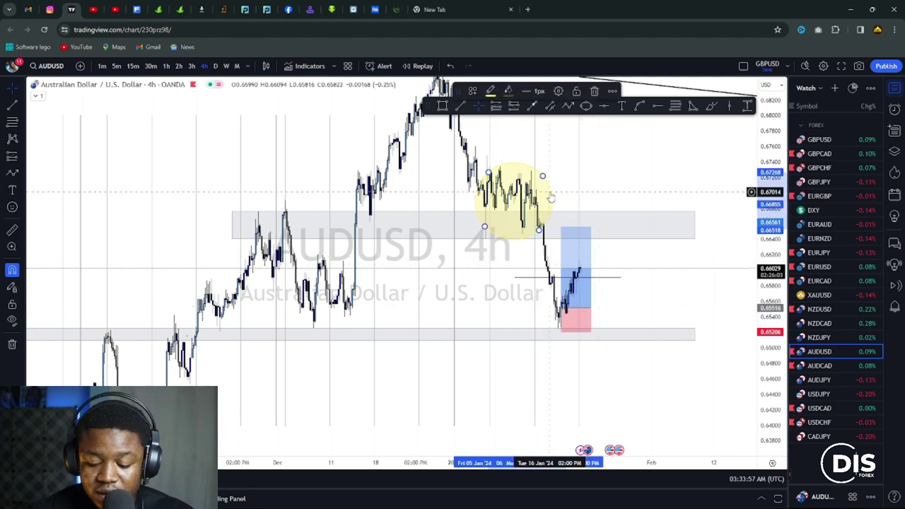
key(Delete)
Examine the AUDUSD long position's stop, entry and target between the two grey zones on the 4-hour chart
scroll(640, 274, up, 2)
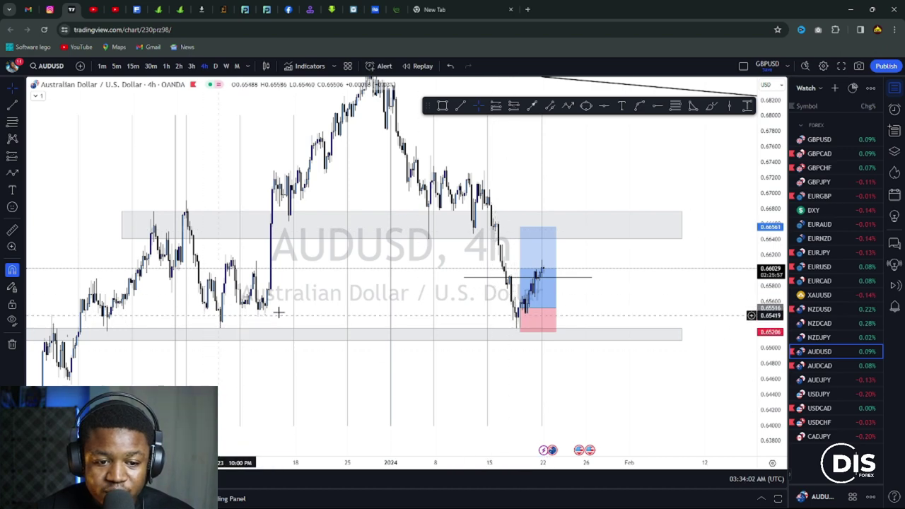
scroll(230, 324, down, 1)
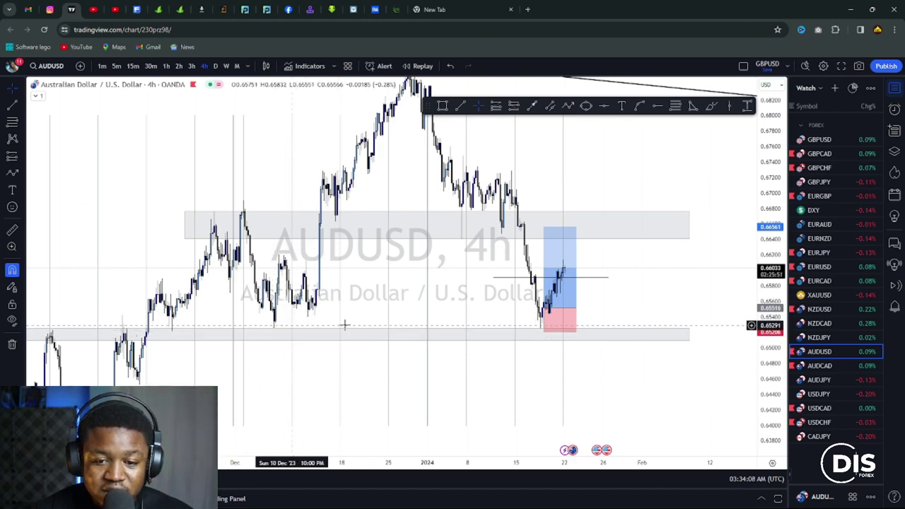
click(541, 332)
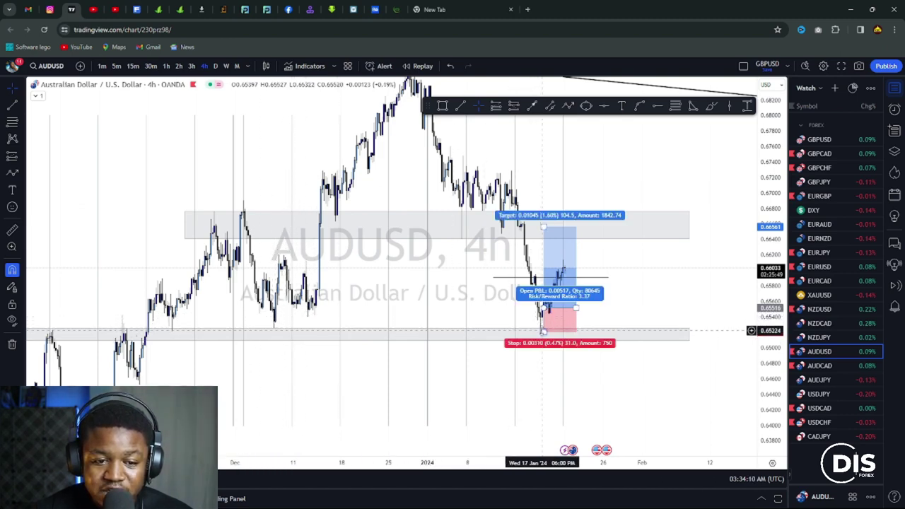
click(576, 223)
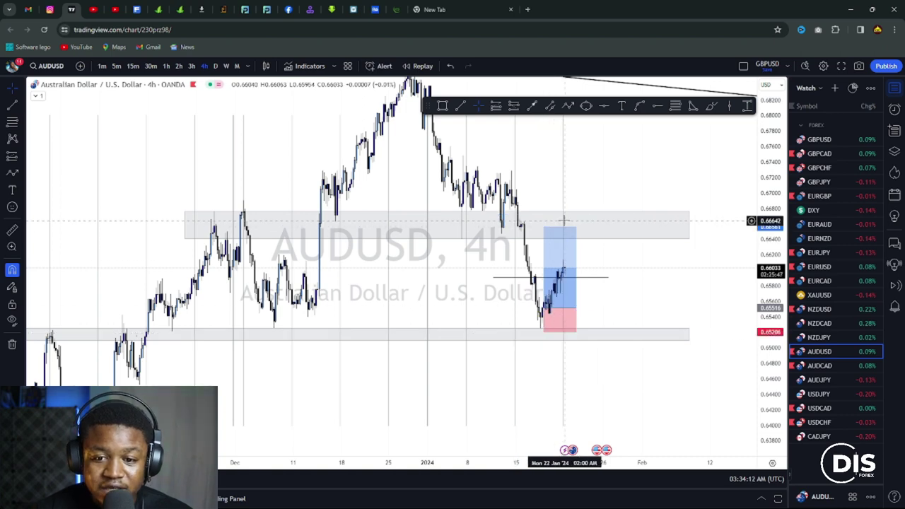
scroll(763, 253, up, 8)
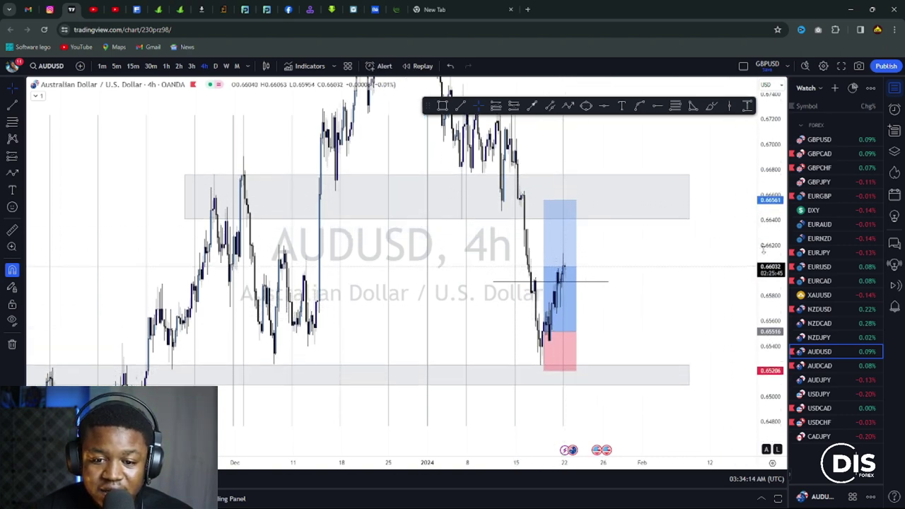
scroll(613, 355, up, 6)
drag(530, 340, 751, 335)
scroll(779, 275, down, 3)
drag(777, 277, 777, 289)
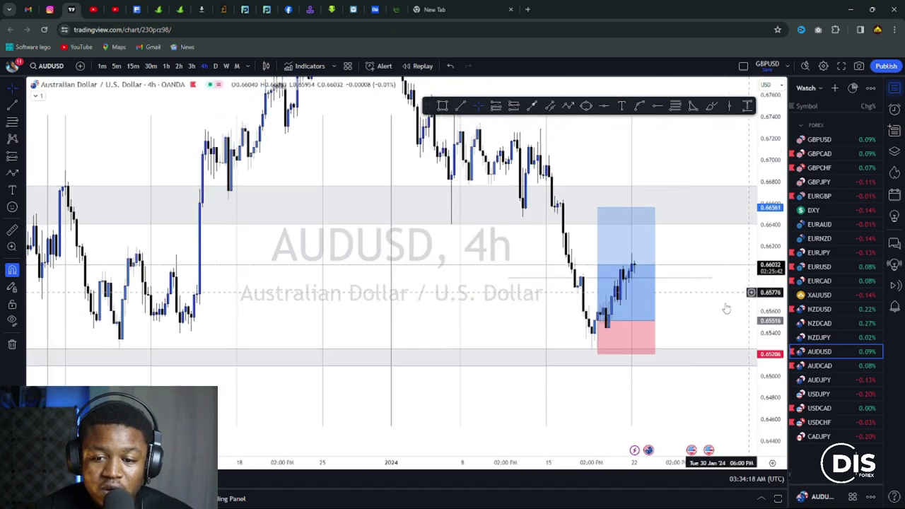
click(606, 330)
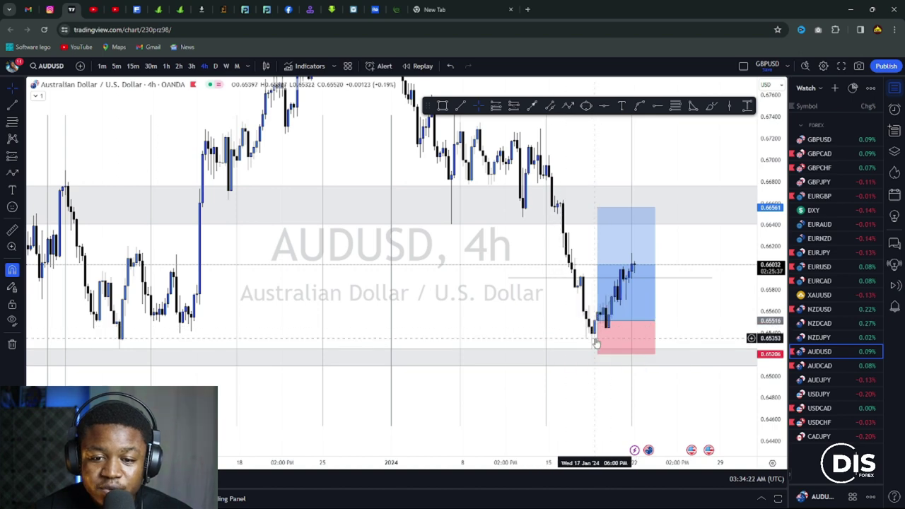
Switch AUDUSD to the 1-hour timeframe and examine the candles from the mid-January low to the long position's entry
click(167, 66)
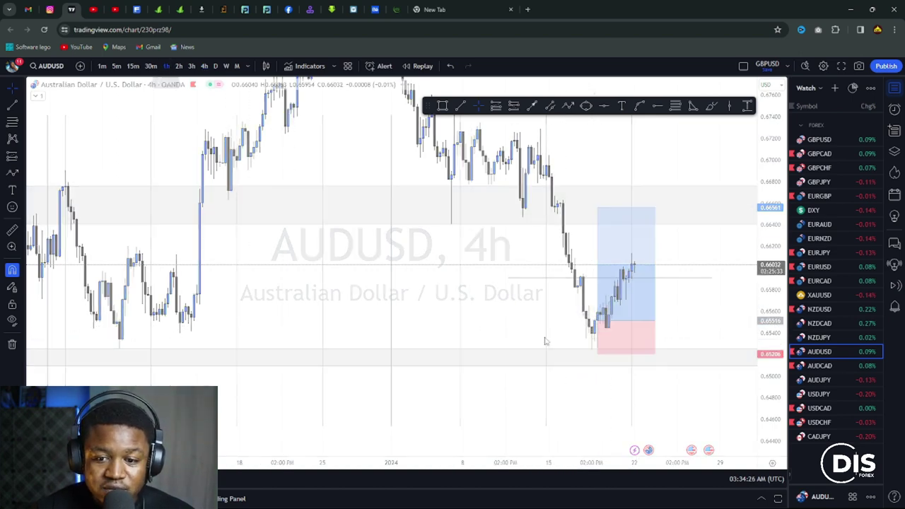
scroll(537, 396, down, 3)
scroll(569, 410, up, 3)
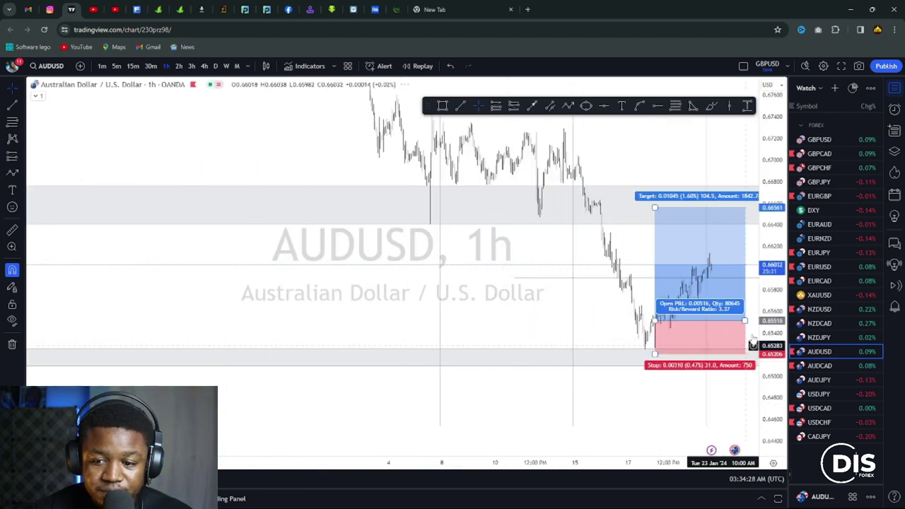
drag(784, 302, 778, 142)
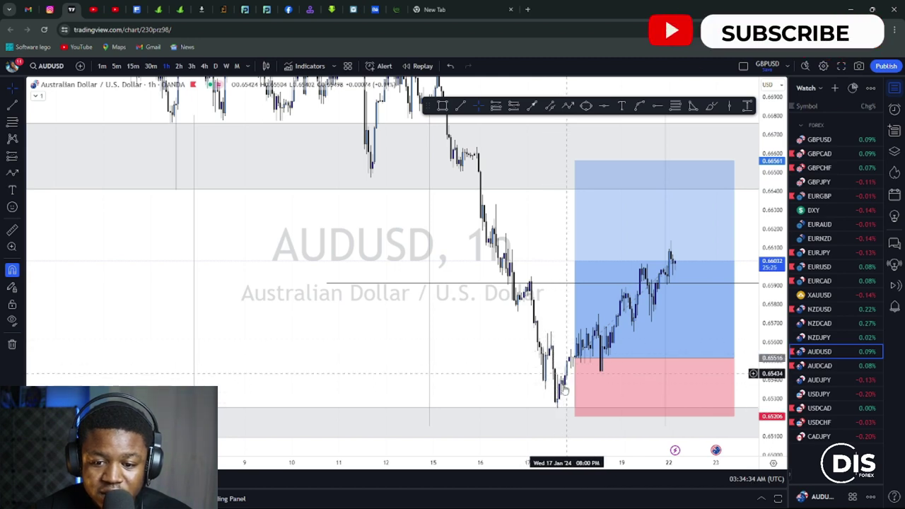
click(574, 361)
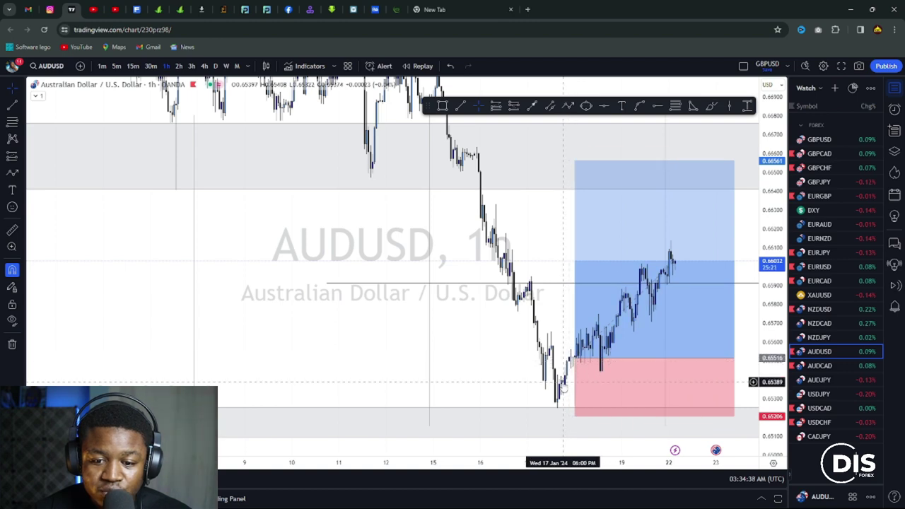
scroll(559, 364, up, 3)
scroll(489, 358, down, 3)
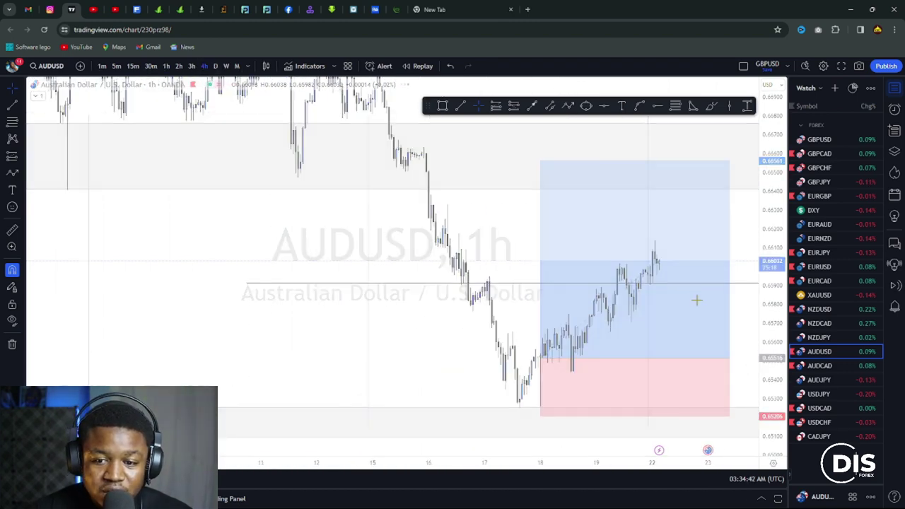
Examine the AUDUSD long position on the 4-hour timeframe against the short horizontal line and the upper grey zone
scroll(636, 377, up, 4)
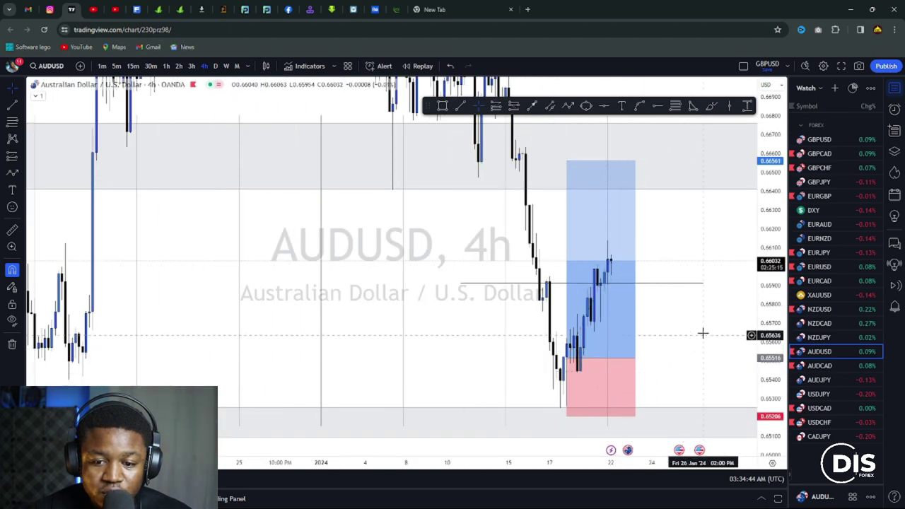
scroll(540, 386, up, 2)
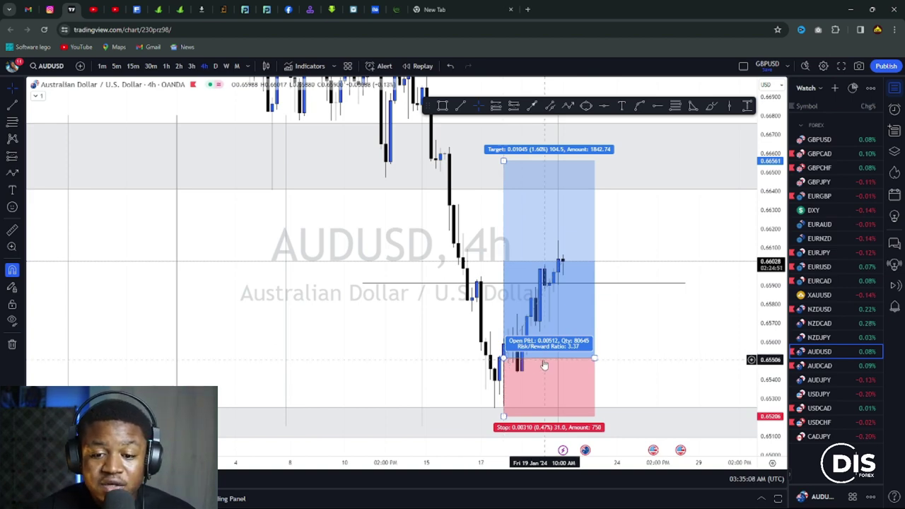
scroll(577, 369, down, 2)
scroll(576, 375, up, 3)
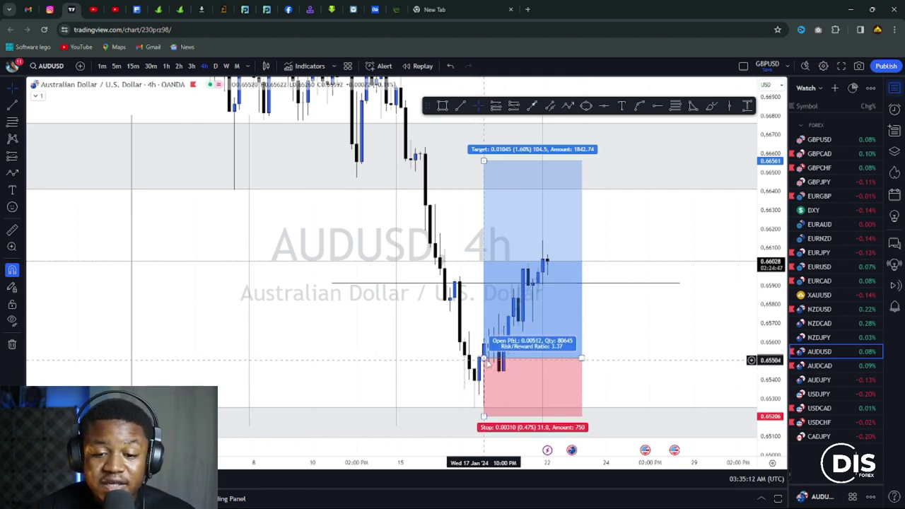
scroll(588, 292, down, 1)
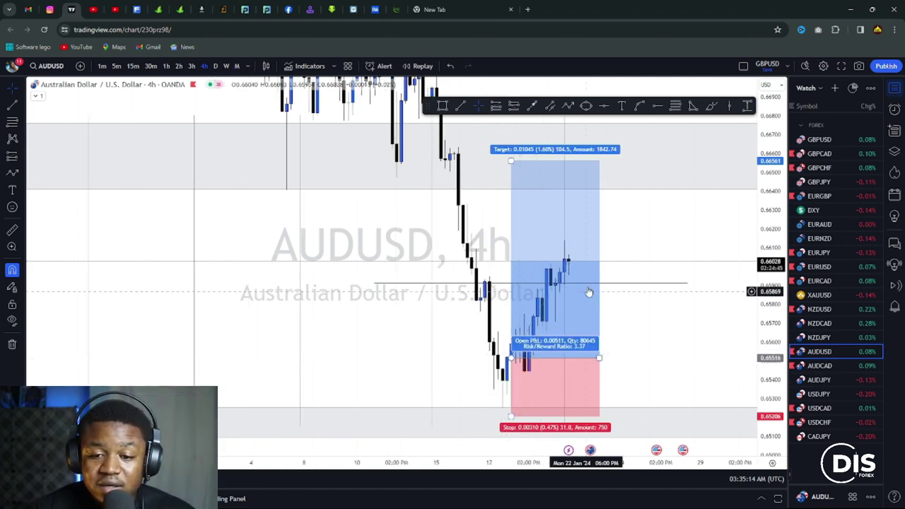
click(612, 284)
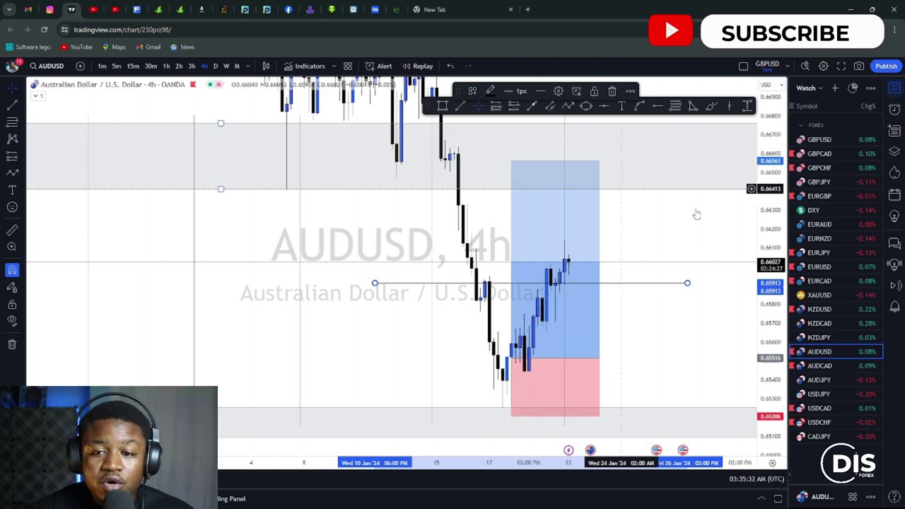
drag(768, 186, 767, 241)
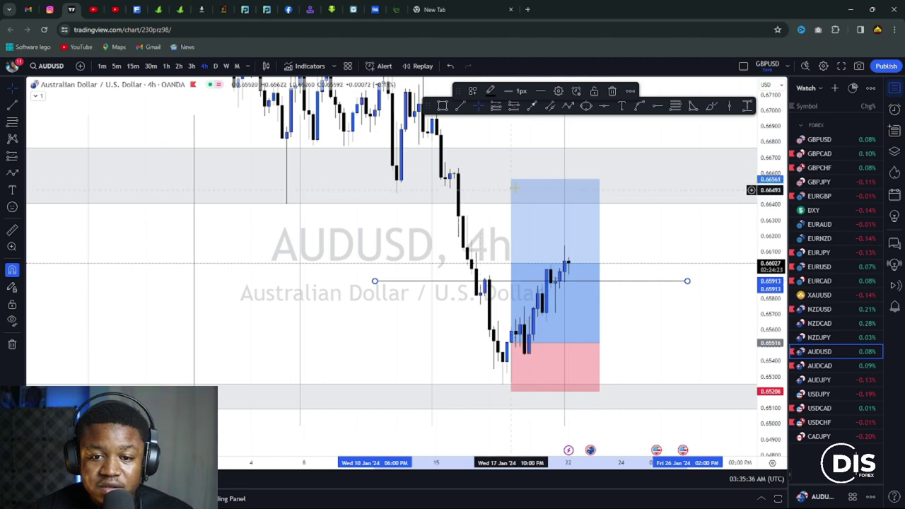
click(561, 228)
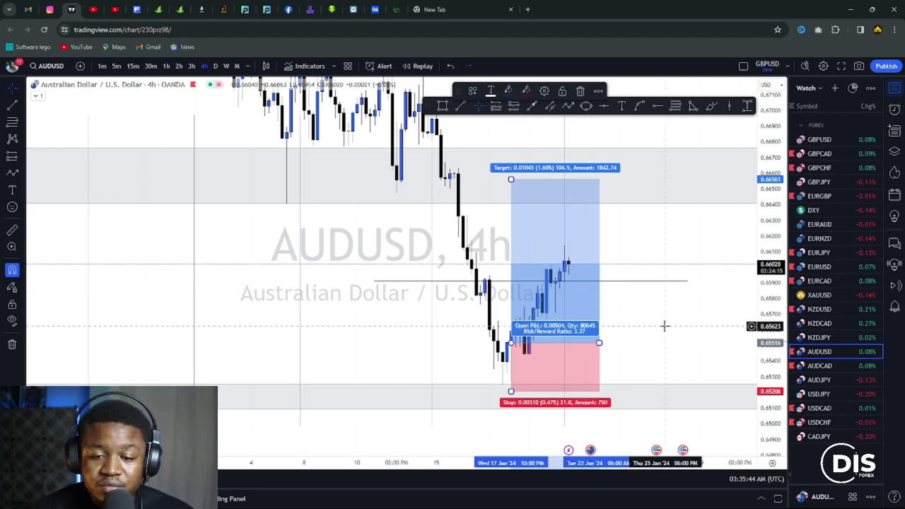
scroll(667, 321, down, 3)
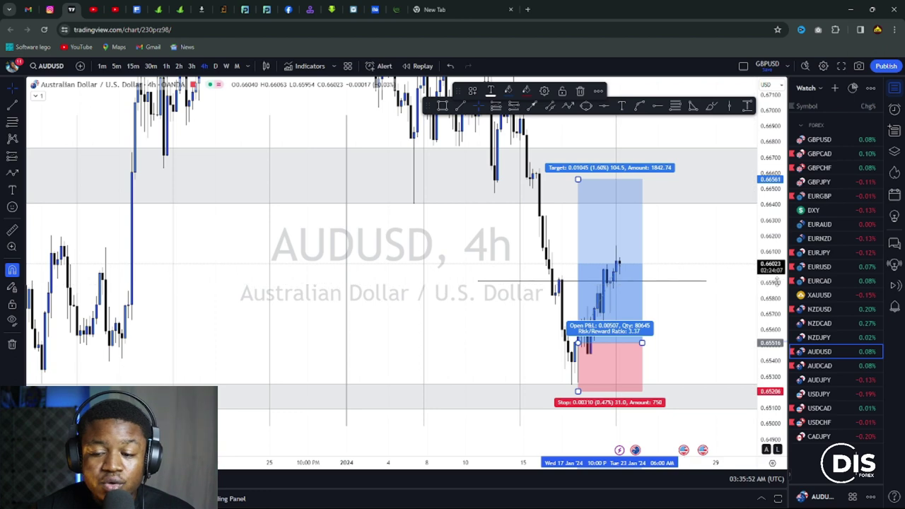
scroll(707, 284, down, 2)
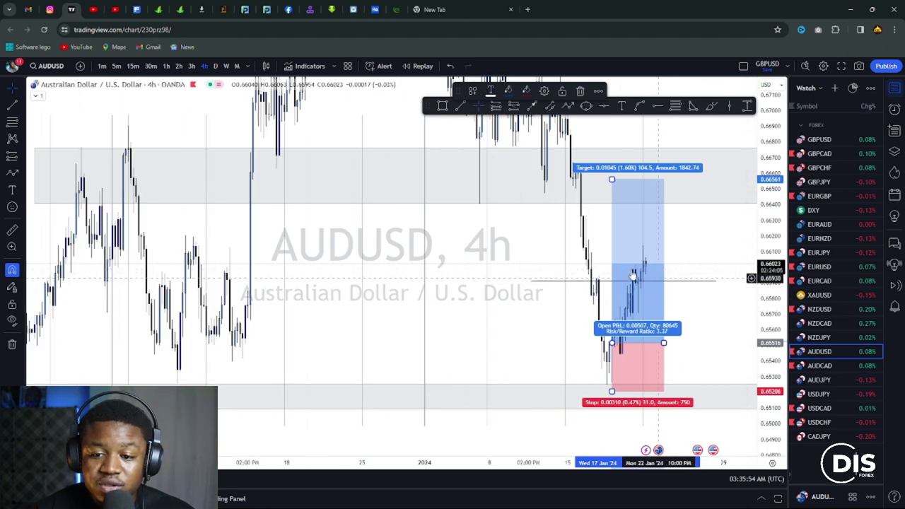
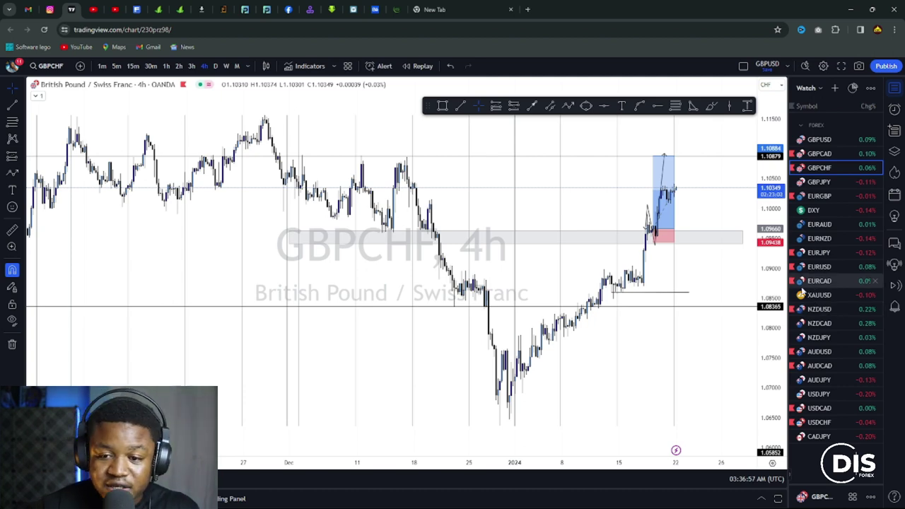
Examine the GBPCHF 4-hour rally from the late-December low through the grey zone and the long position toward its target
scroll(687, 346, up, 3)
scroll(620, 373, right, 2)
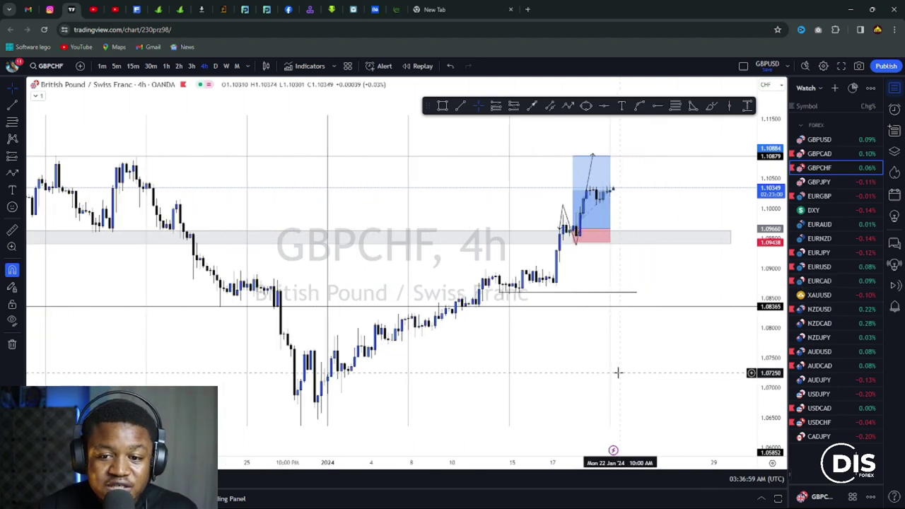
drag(771, 368, 771, 266)
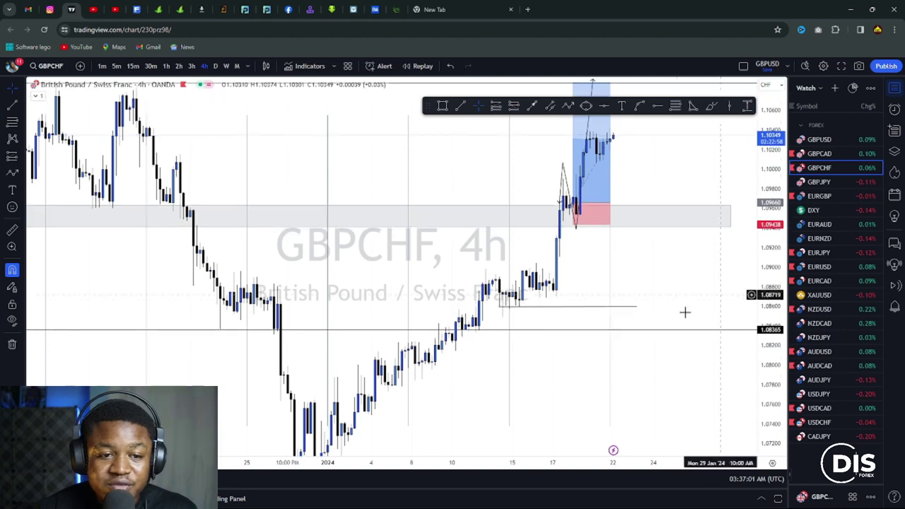
scroll(608, 354, down, 4)
scroll(707, 317, up, 3)
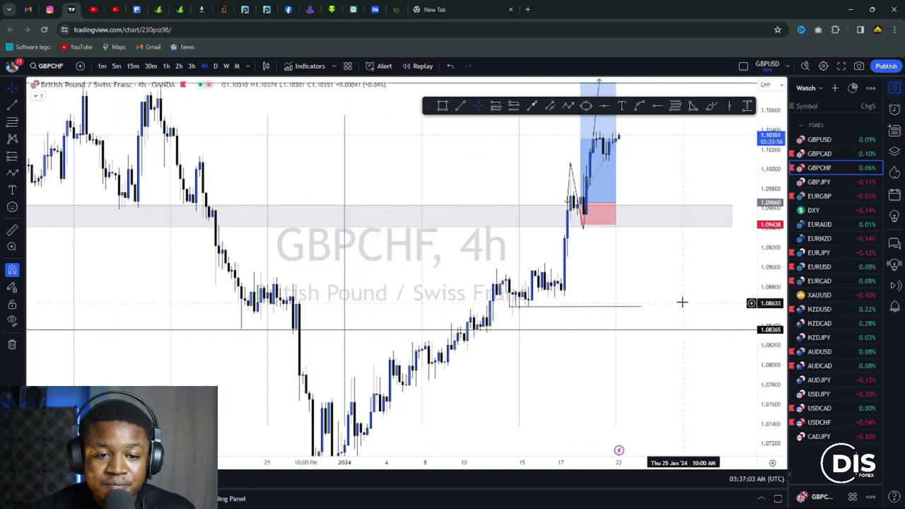
drag(682, 311, 667, 341)
scroll(667, 341, down, 3)
drag(767, 220, 768, 315)
scroll(623, 368, up, 2)
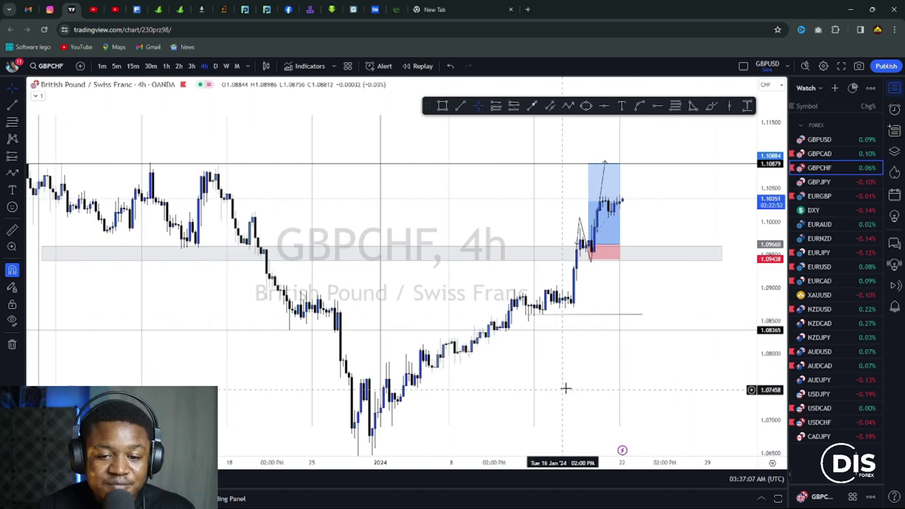
drag(563, 389, 587, 363)
scroll(587, 362, down, 3)
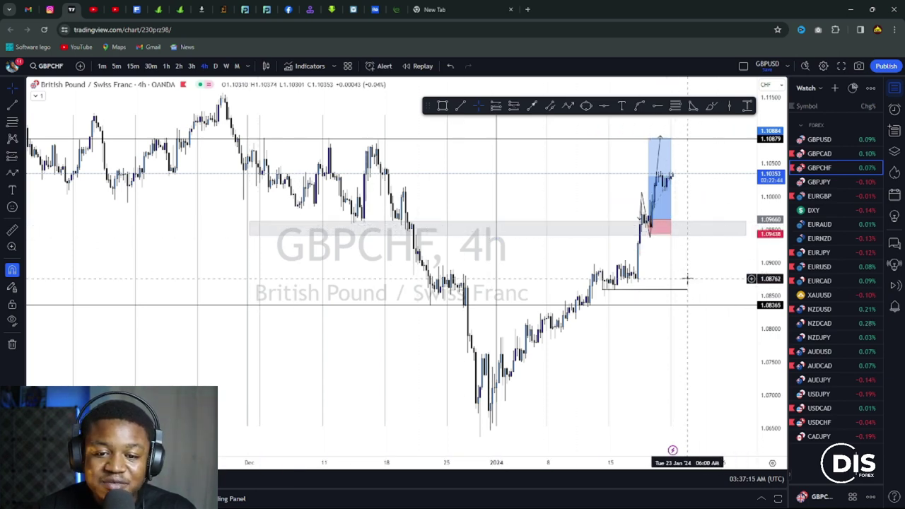
drag(616, 384, 561, 390)
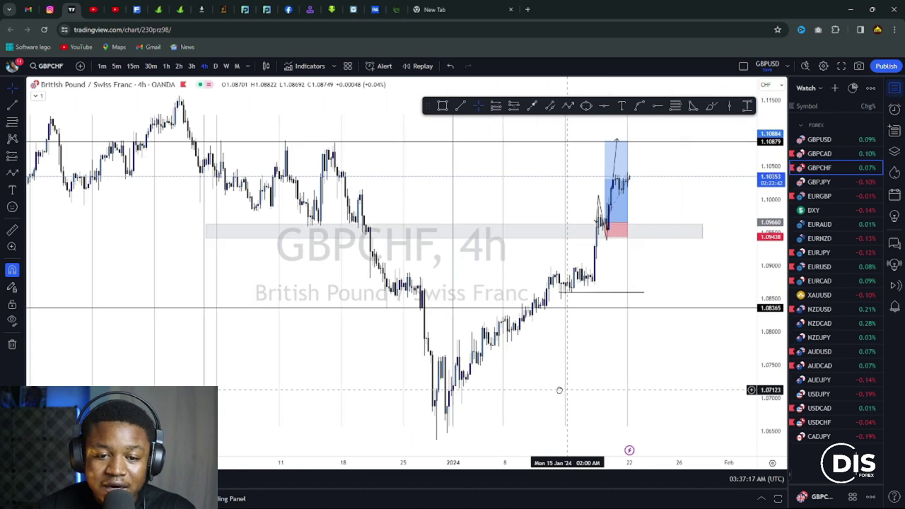
drag(775, 265, 775, 154)
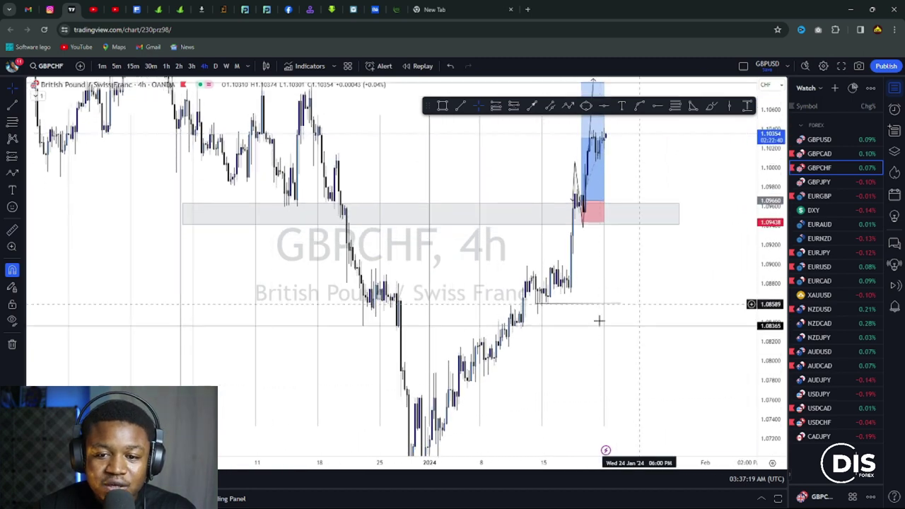
scroll(644, 267, up, 1)
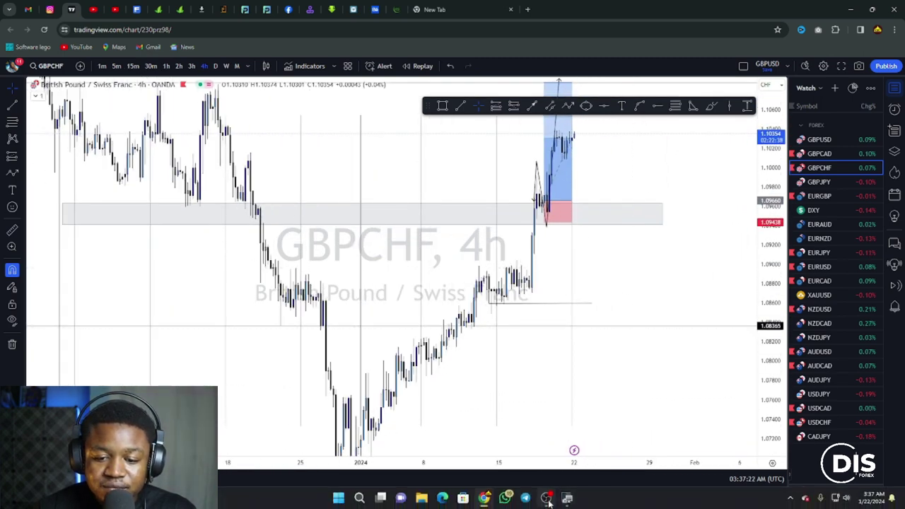
Check the camera's Remote Live View window and return to the GBPCHF chart in Chrome
mouse_move(548, 499)
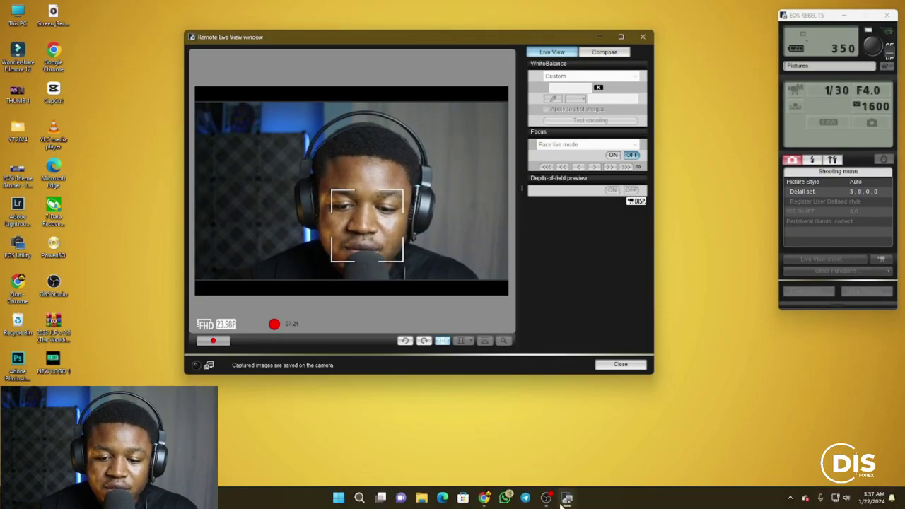
click(484, 497)
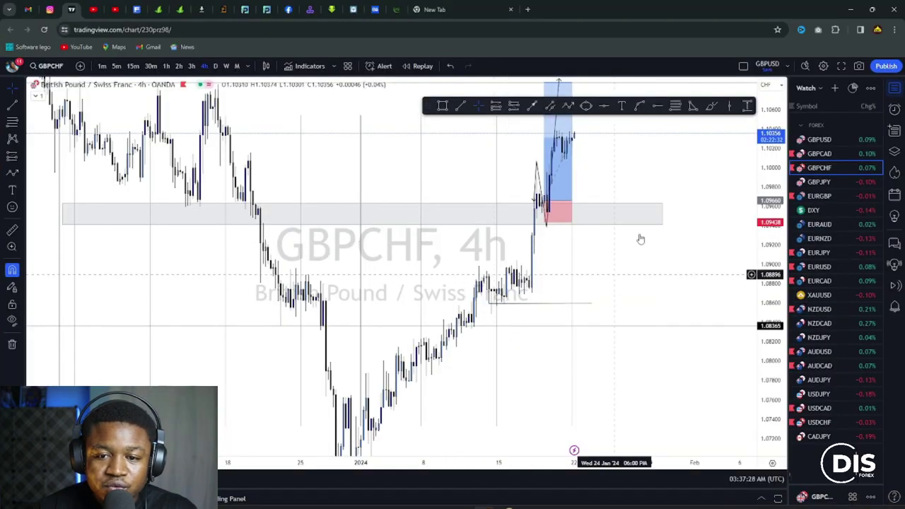
Examine the GBPCHF 4-hour long position's entry, stop and target against the grey zone and the mid-January breakout
drag(663, 175, 688, 217)
drag(772, 152, 771, 220)
scroll(558, 268, up, 2)
drag(552, 296, 610, 298)
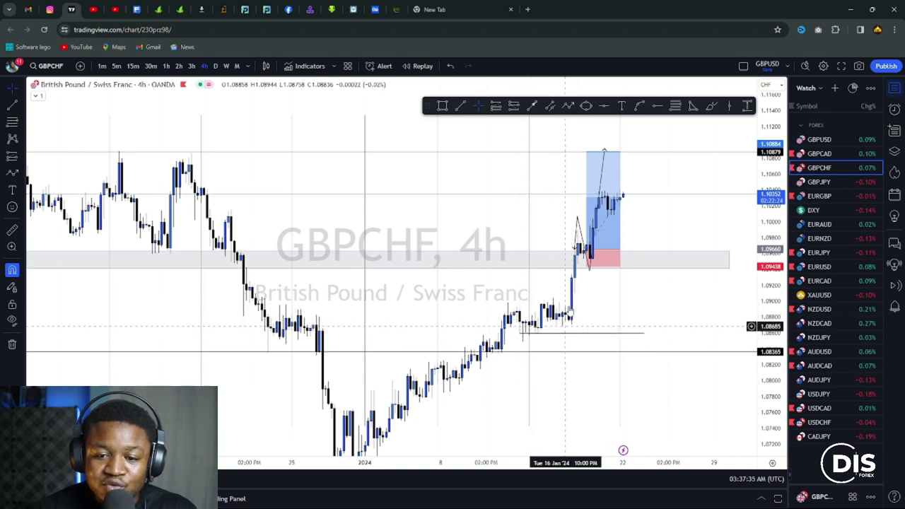
scroll(612, 297, down, 1)
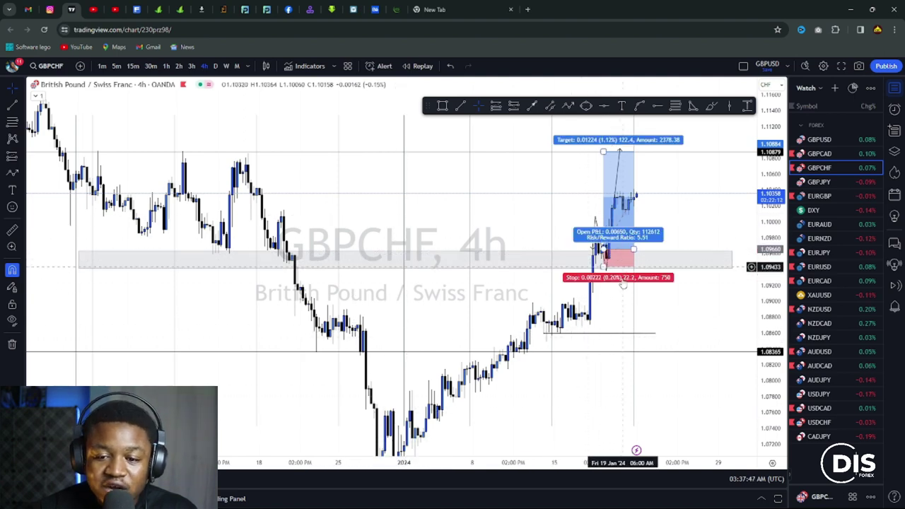
scroll(612, 306, up, 2)
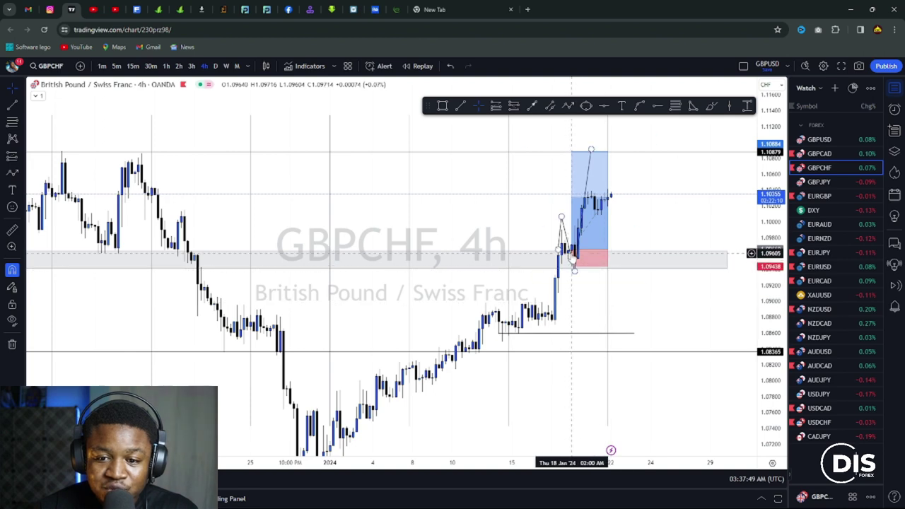
scroll(555, 245, up, 2)
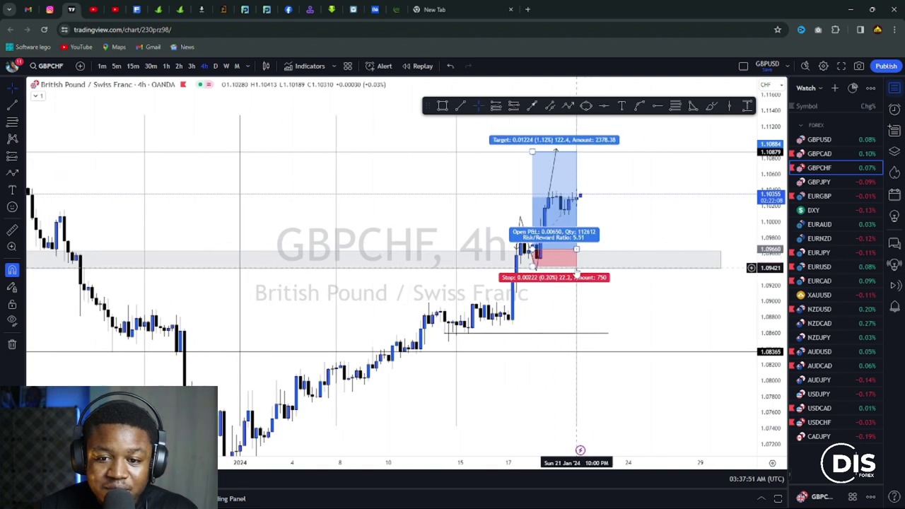
scroll(559, 293, down, 1)
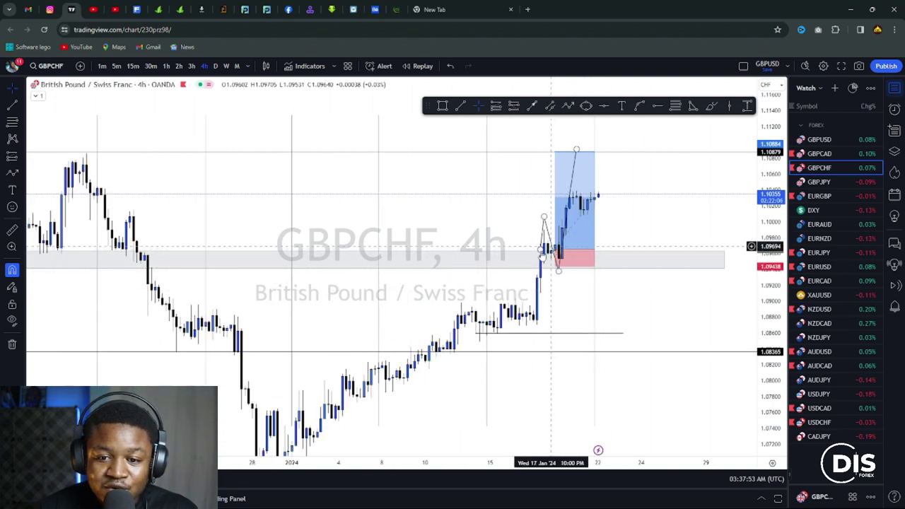
Switch GBPCHF to the 2-hour timeframe and examine the pullback into the grey zone at the long position's entry
click(179, 66)
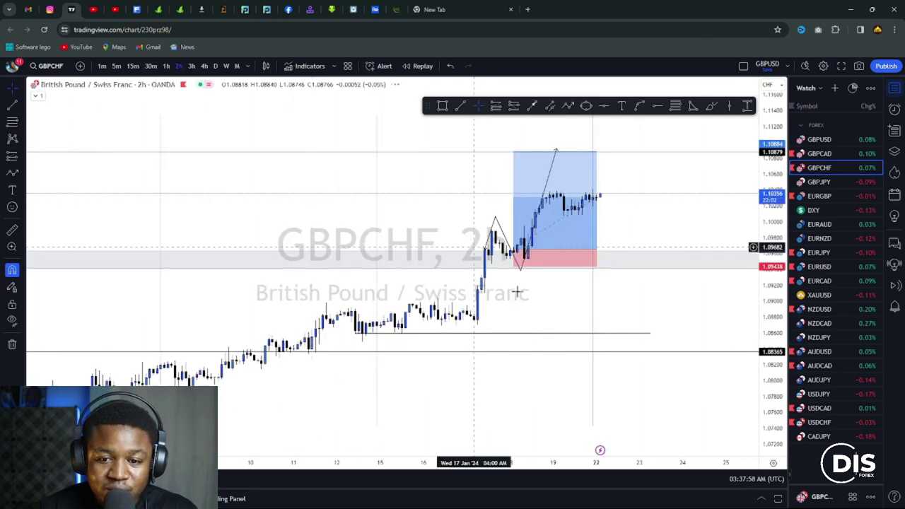
drag(764, 277, 765, 216)
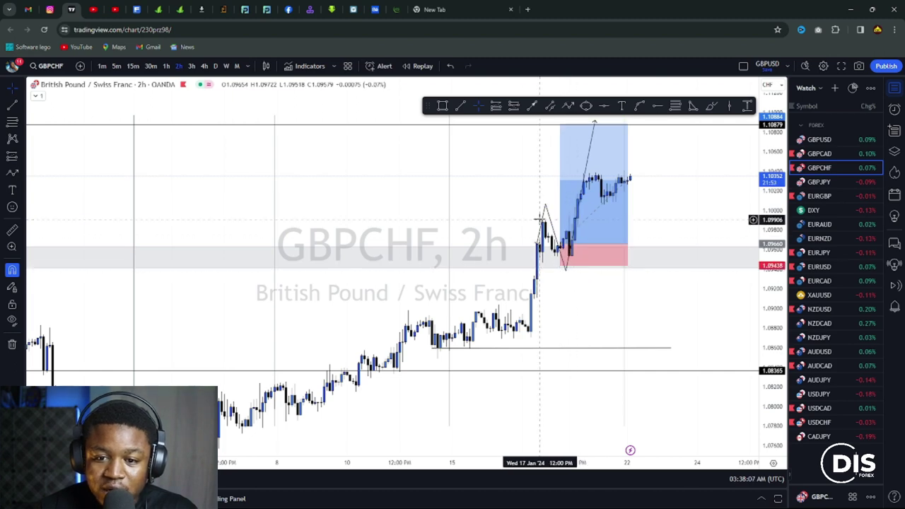
scroll(539, 219, down, 2)
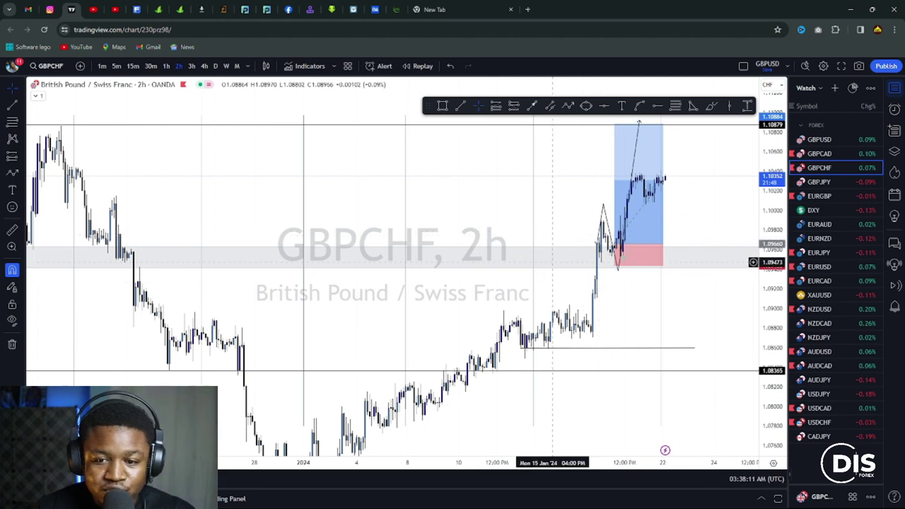
scroll(586, 238, up, 2)
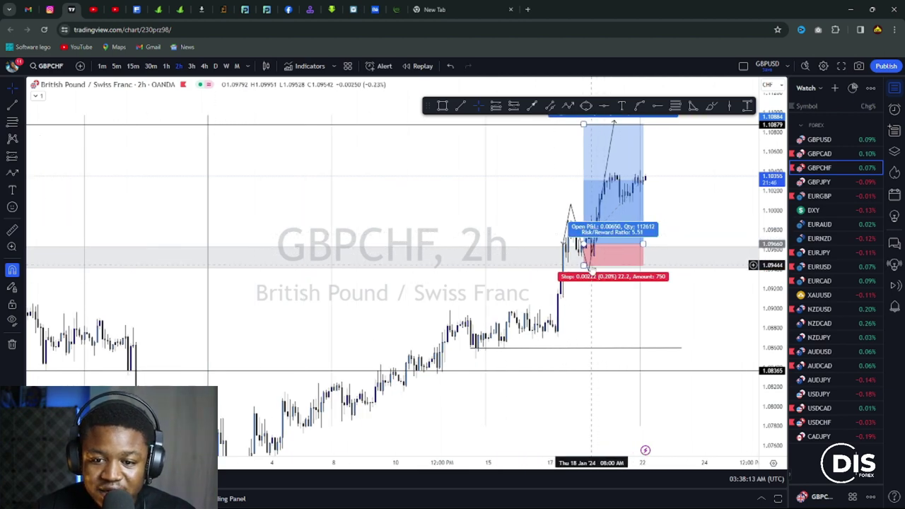
scroll(643, 256, up, 3)
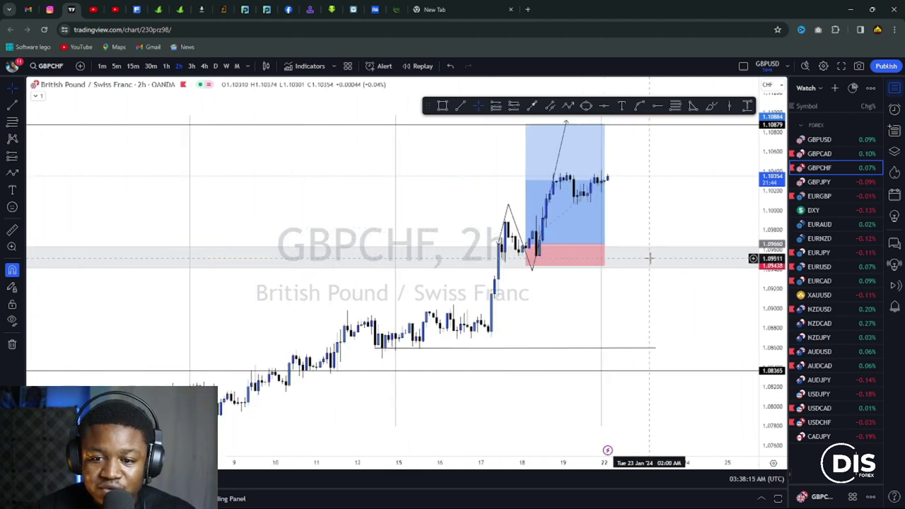
drag(780, 257, 778, 194)
drag(622, 312, 606, 364)
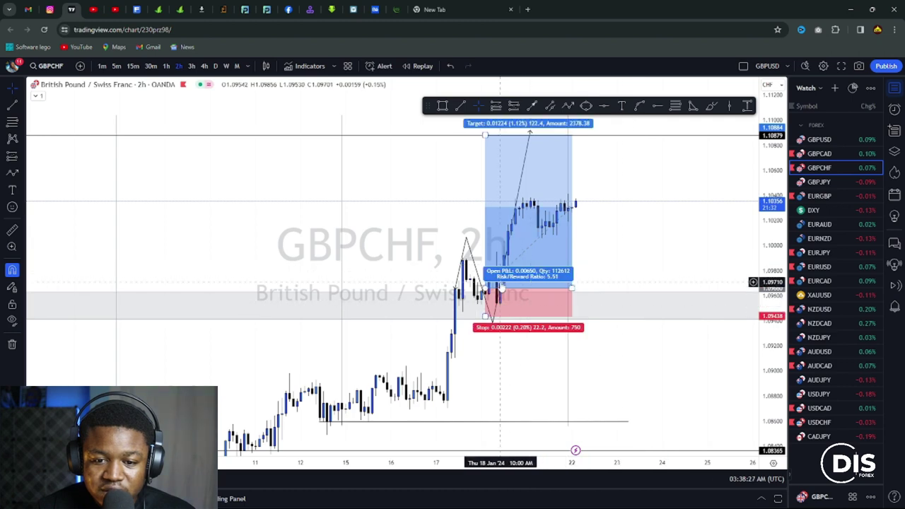
scroll(459, 298, up, 3)
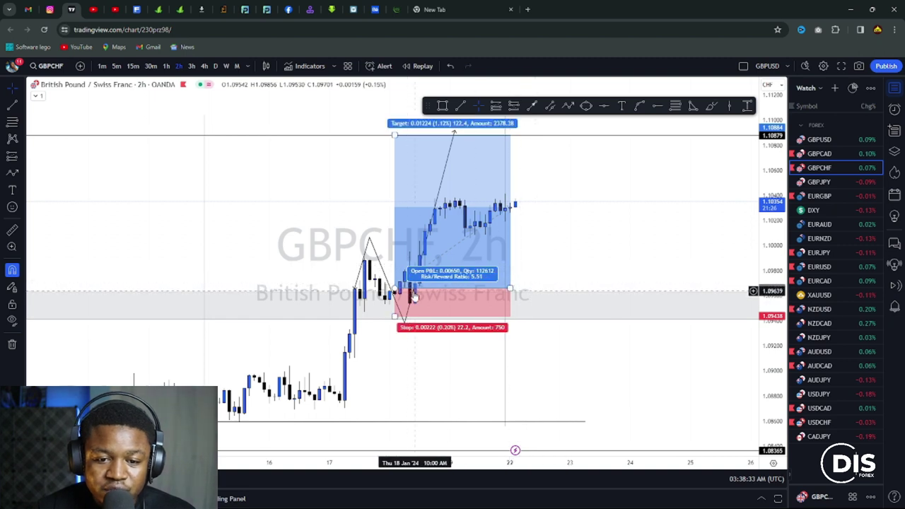
scroll(417, 299, down, 3)
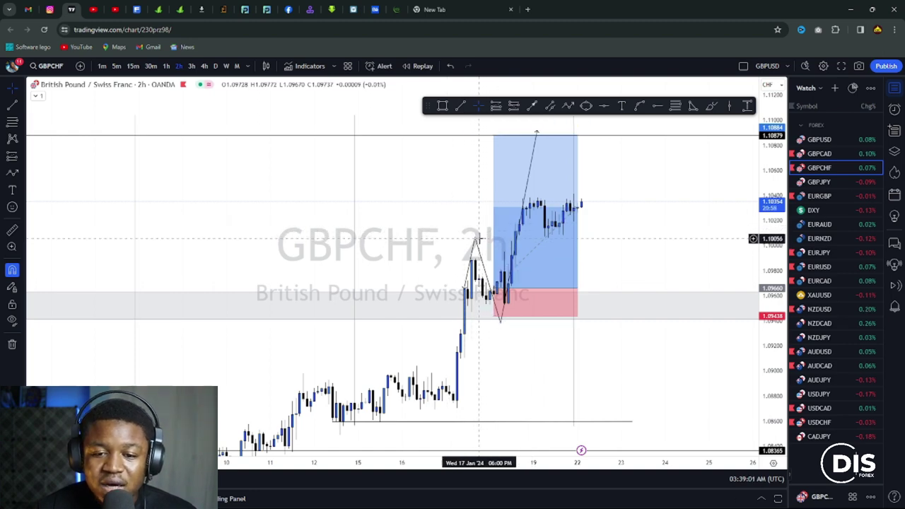
scroll(479, 239, down, 1)
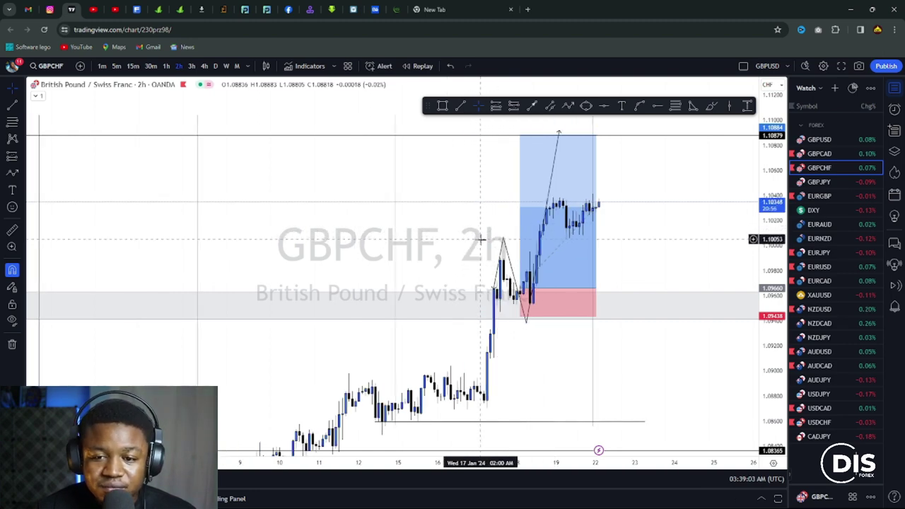
Extend the GBPCHF long position's time span slightly past the latest candle, keeping its entry, stop and target levels
drag(597, 280, 638, 280)
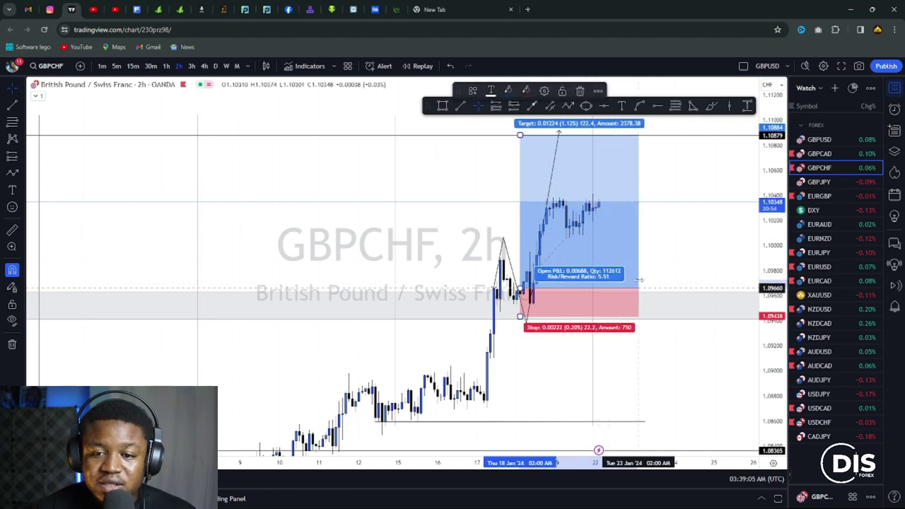
scroll(640, 283, down, 1)
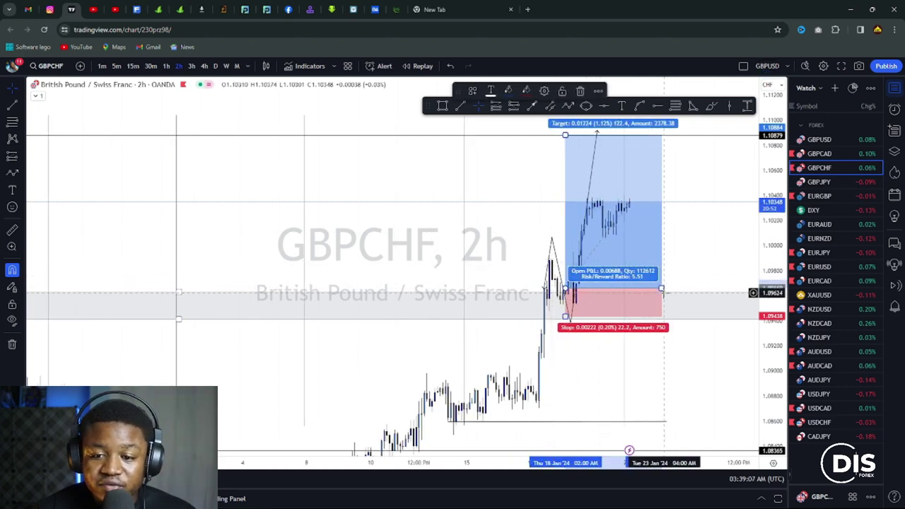
drag(661, 289, 636, 287)
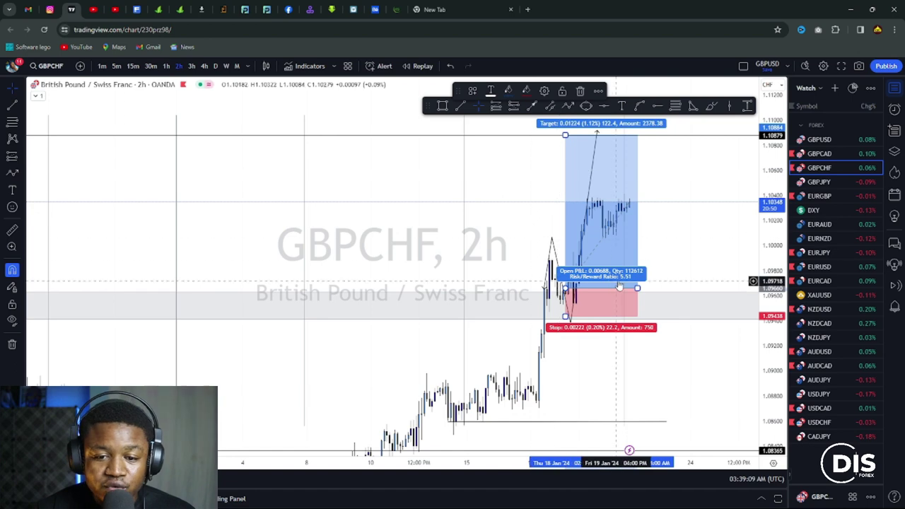
Examine the GBPCHF 2-hour long position's stop below the entry and its target at the 1.10879 horizontal line
scroll(699, 252, down, 3)
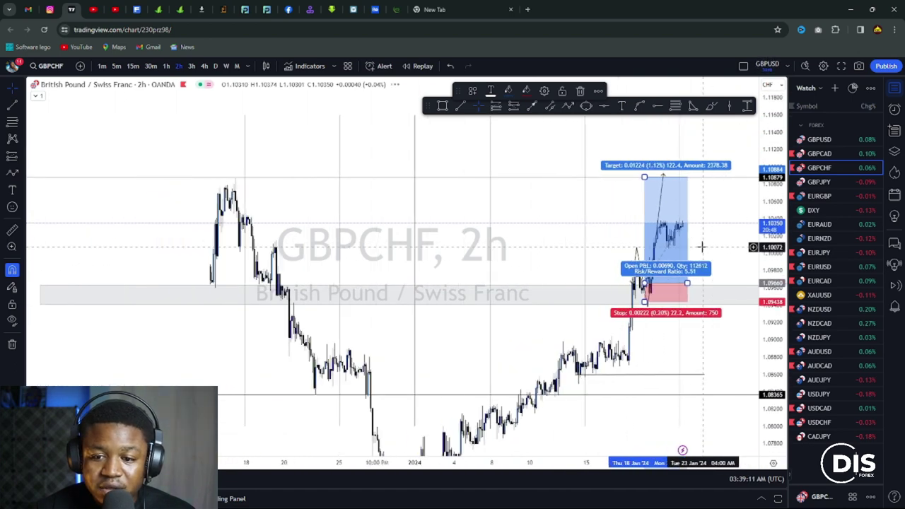
scroll(714, 332, up, 3)
drag(696, 354, 680, 317)
drag(769, 179, 769, 269)
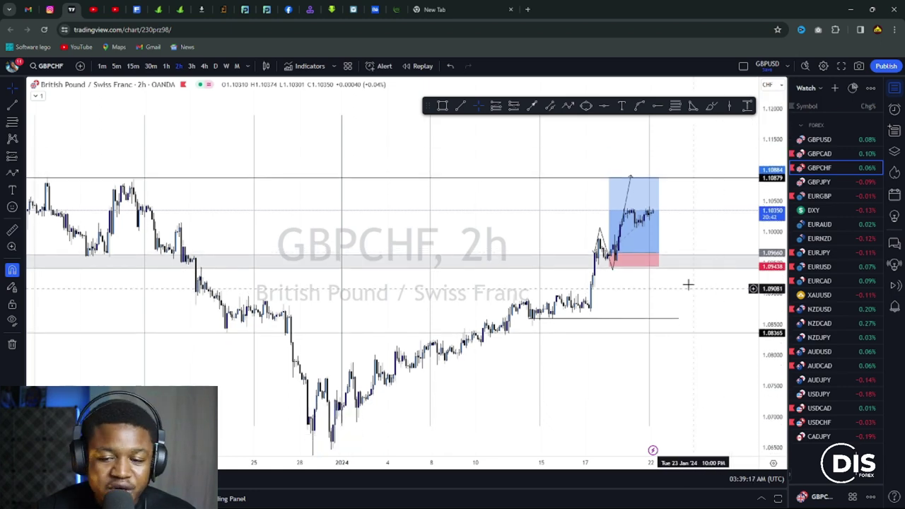
click(614, 248)
click(639, 154)
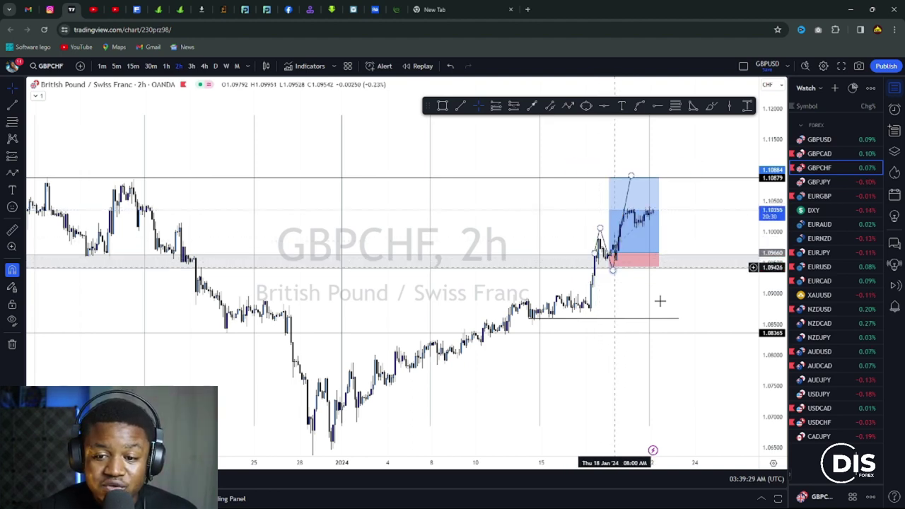
scroll(664, 293, down, 2)
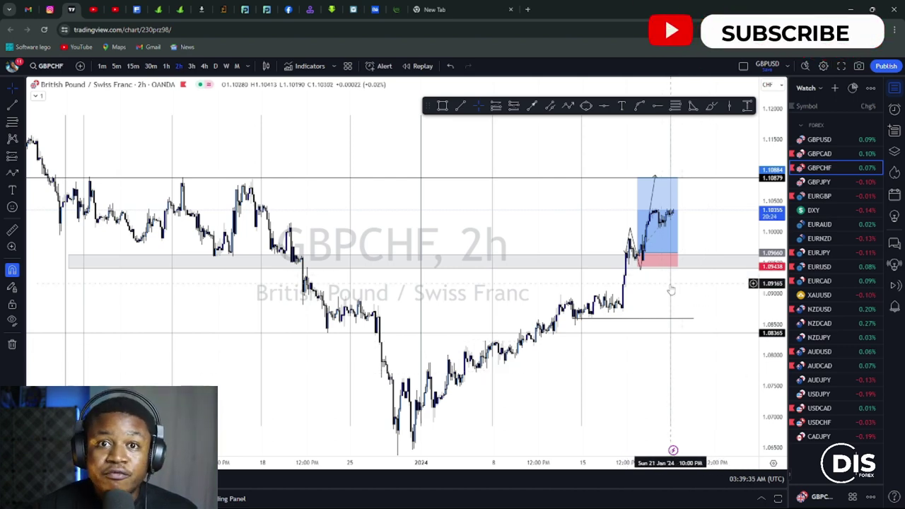
click(654, 263)
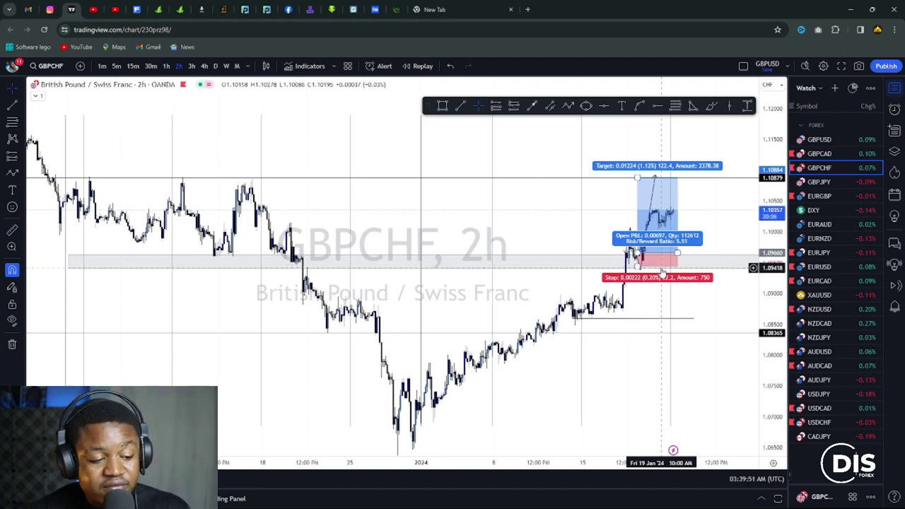
click(662, 270)
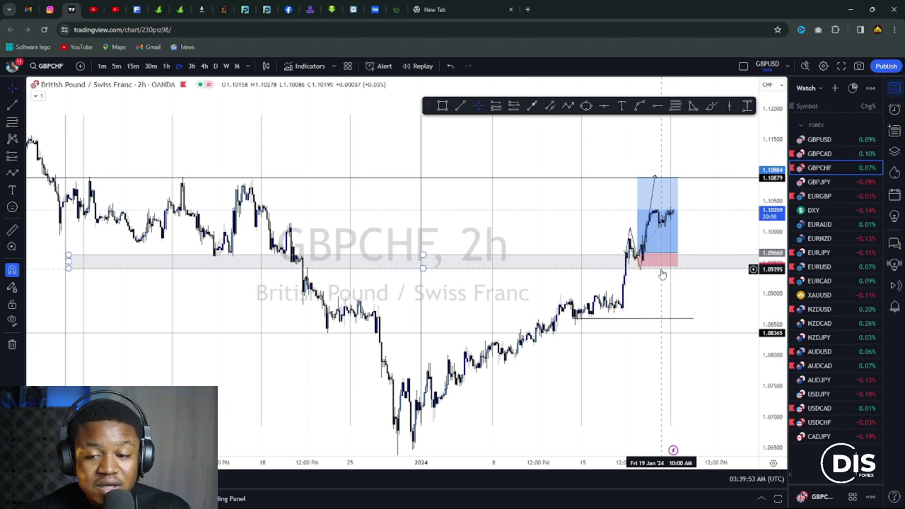
click(657, 251)
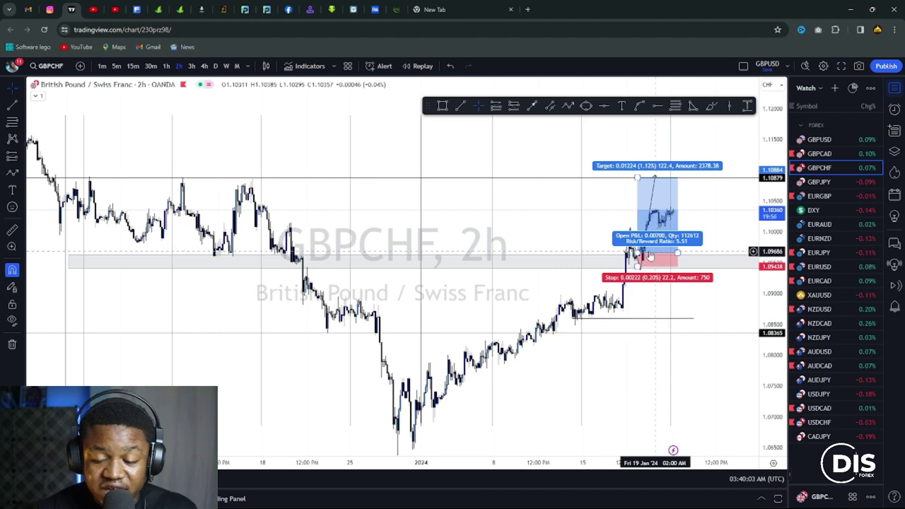
click(658, 278)
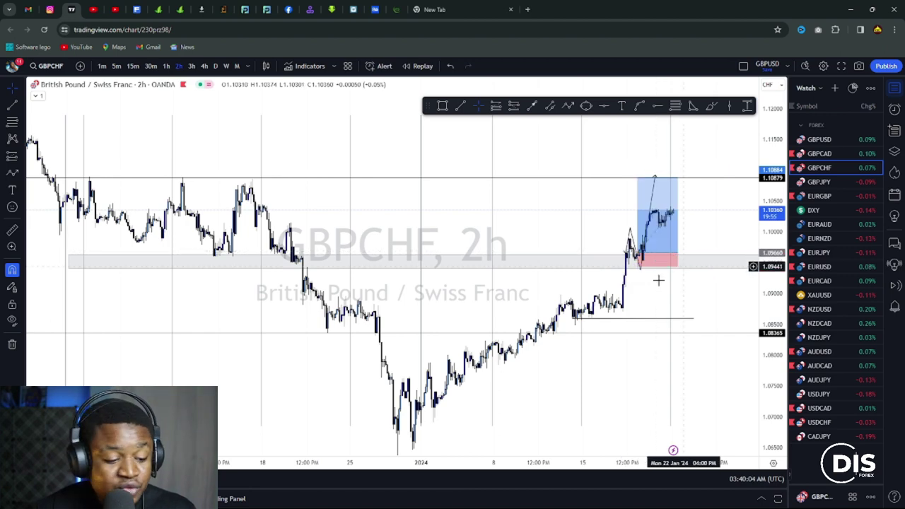
Open the USDCHF 2-hour chart and examine the rally from the late-December low through the grey zones to the long position
click(818, 423)
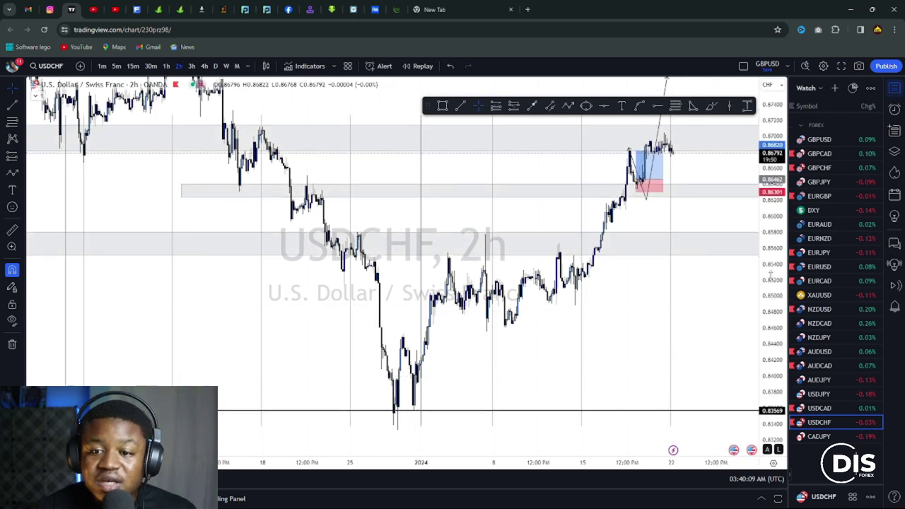
scroll(771, 272, up, 3)
drag(773, 268, 773, 239)
drag(680, 326, 644, 375)
scroll(670, 332, down, 3)
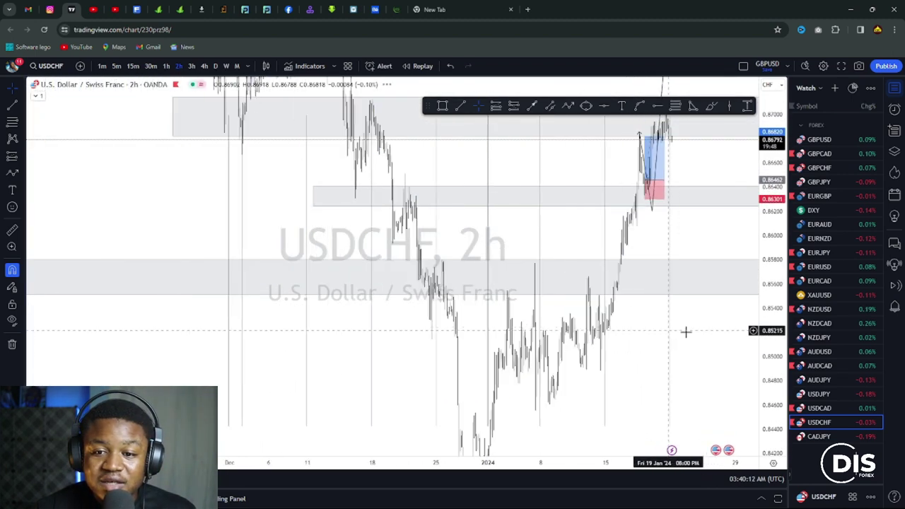
drag(774, 242, 771, 340)
scroll(690, 348, up, 5)
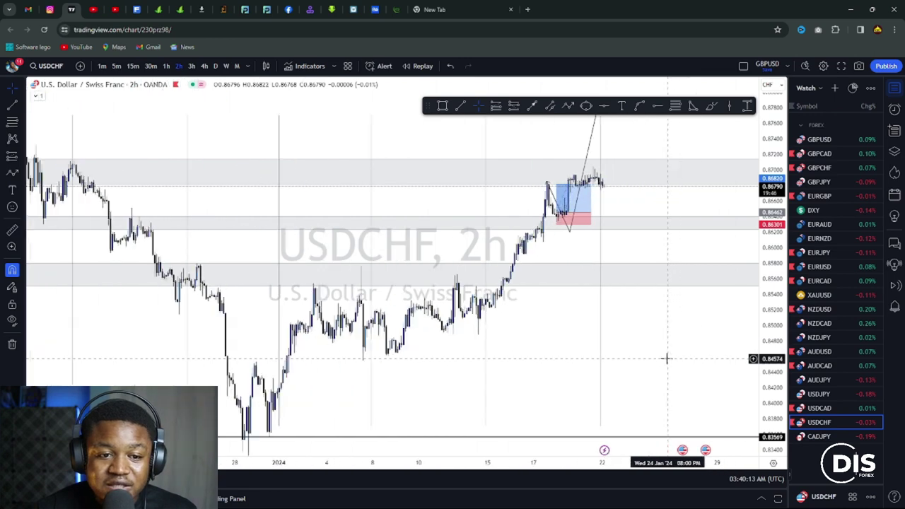
scroll(610, 351, down, 3)
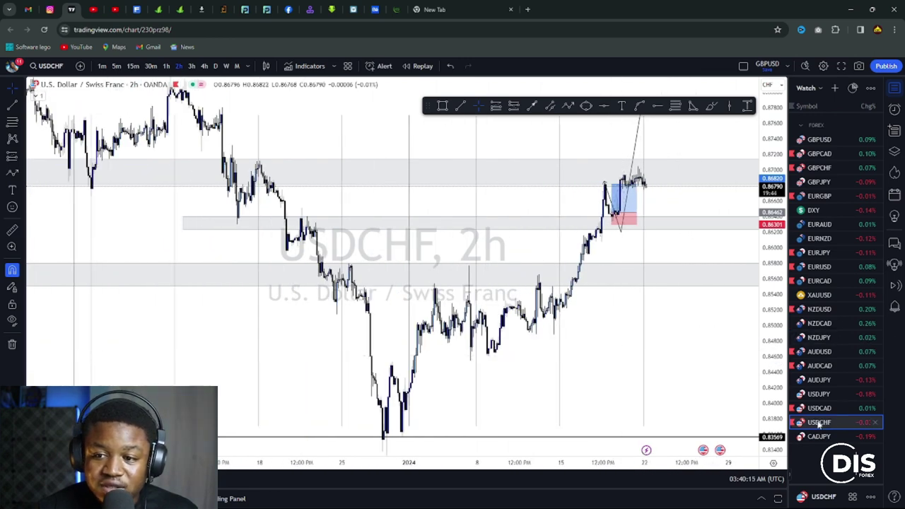
scroll(621, 286, up, 1)
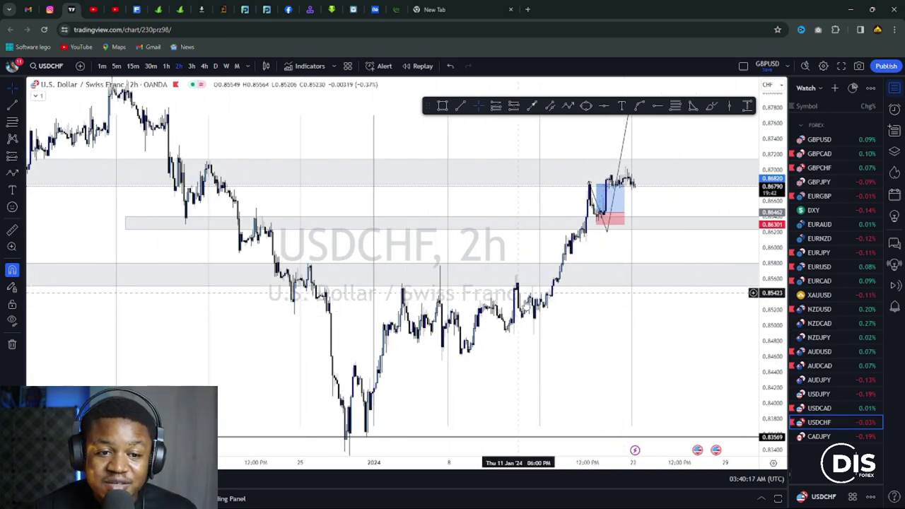
Examine the USDCHF long position against the upper grey zone, the December decline and the projected upward arrow
scroll(518, 292, down, 1)
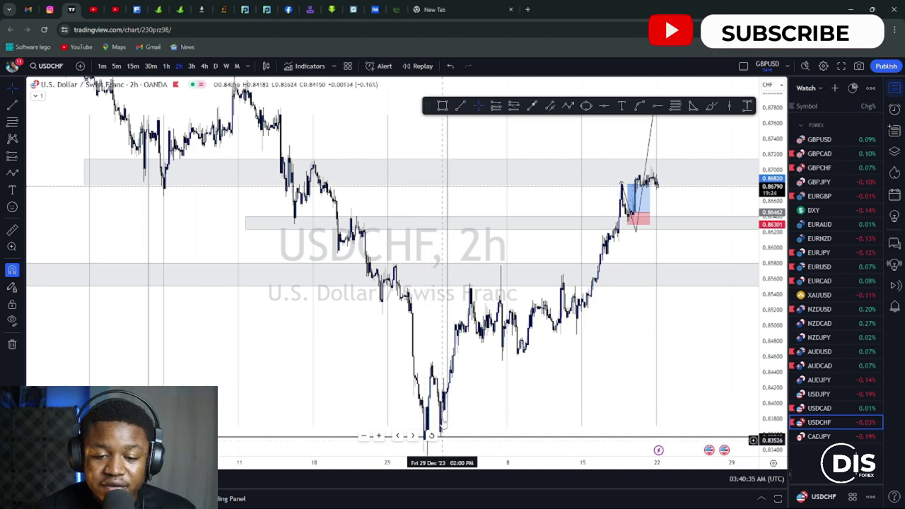
scroll(431, 412, up, 1)
scroll(417, 403, up, 1)
scroll(495, 385, up, 1)
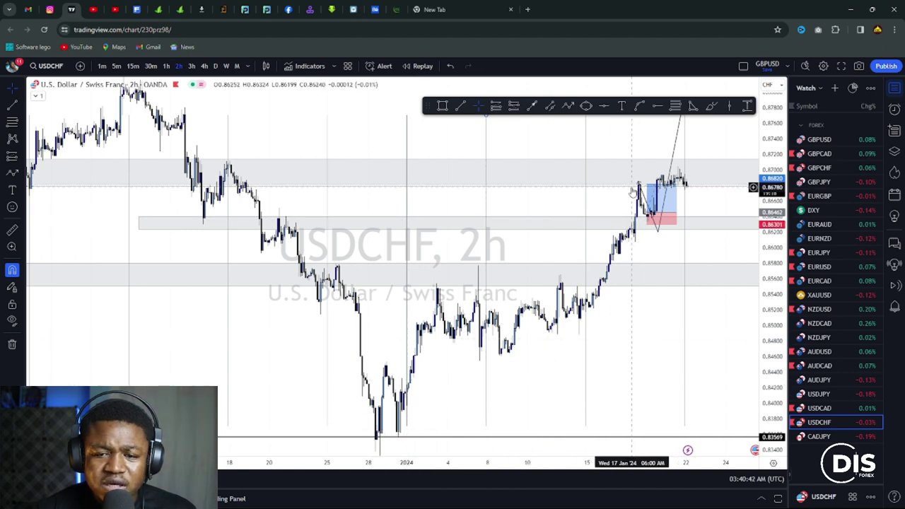
scroll(636, 187, down, 1)
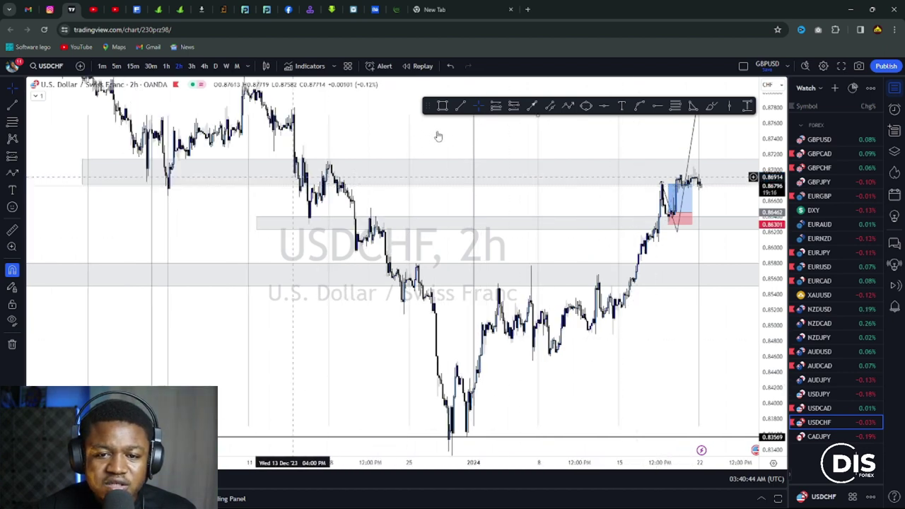
drag(432, 145, 397, 172)
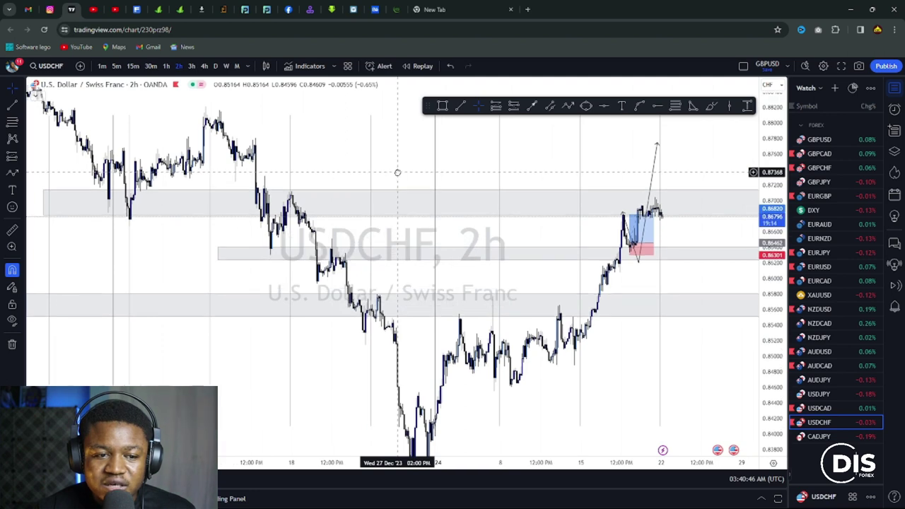
scroll(429, 163, down, 2)
scroll(439, 164, up, 3)
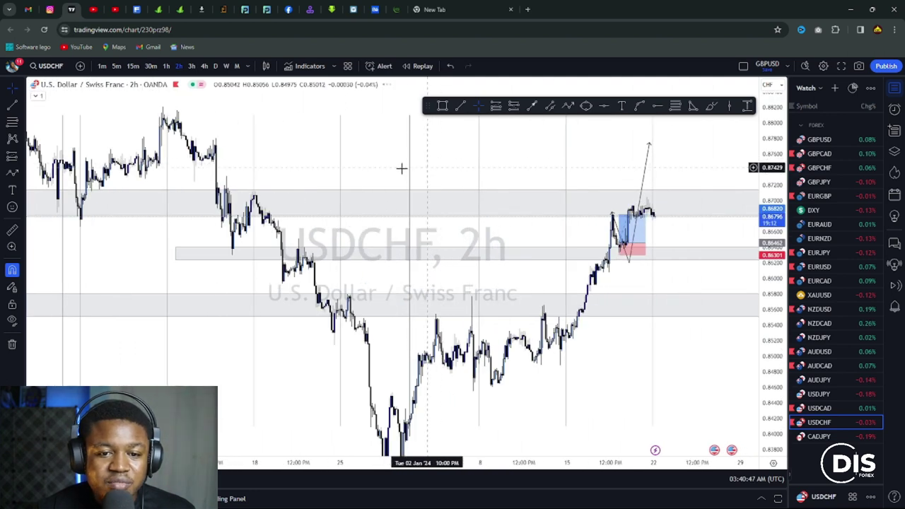
Draw a yellow ellipse around the mid-December swing low inside the middle grey zone on the USDCHF 2-hour chart
drag(360, 162, 421, 168)
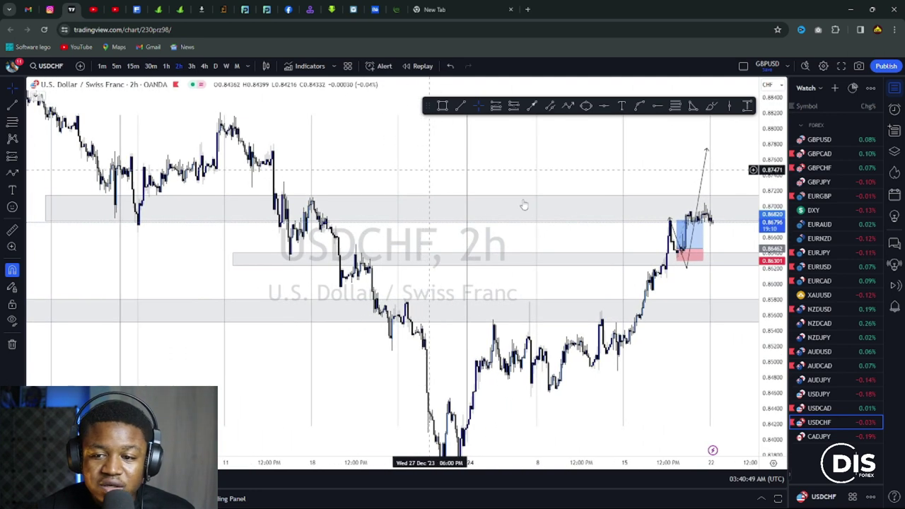
drag(782, 227, 781, 207)
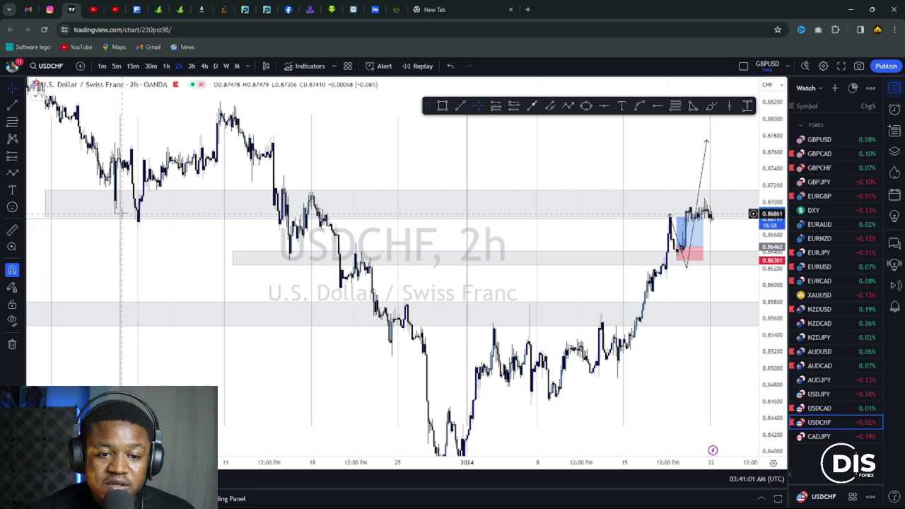
scroll(711, 250, up, 3)
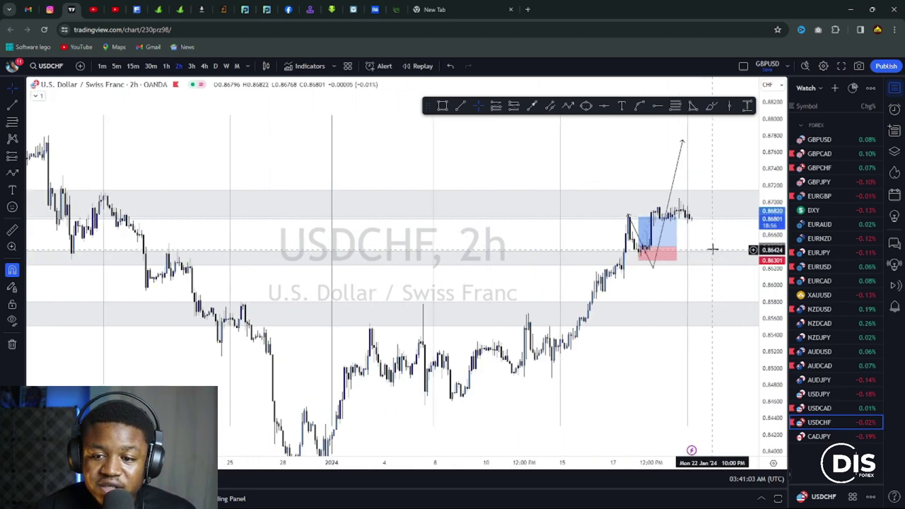
scroll(532, 260, down, 2)
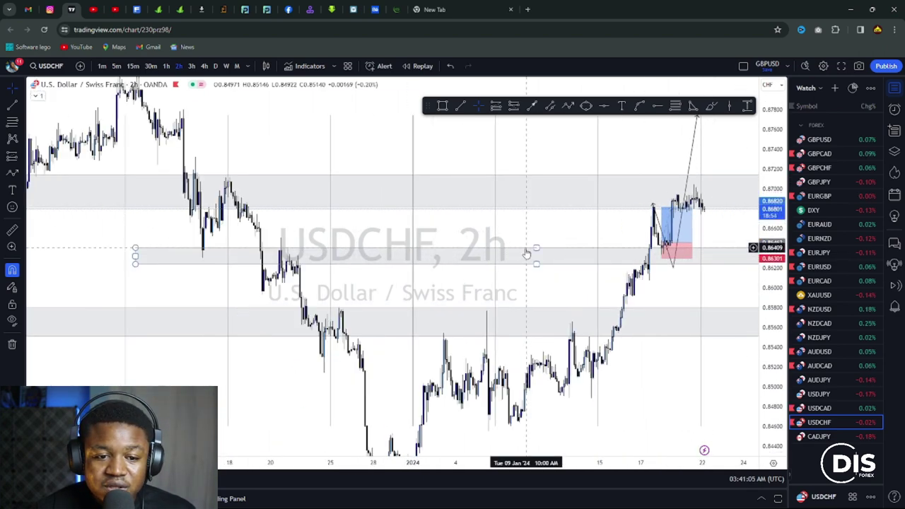
click(652, 204)
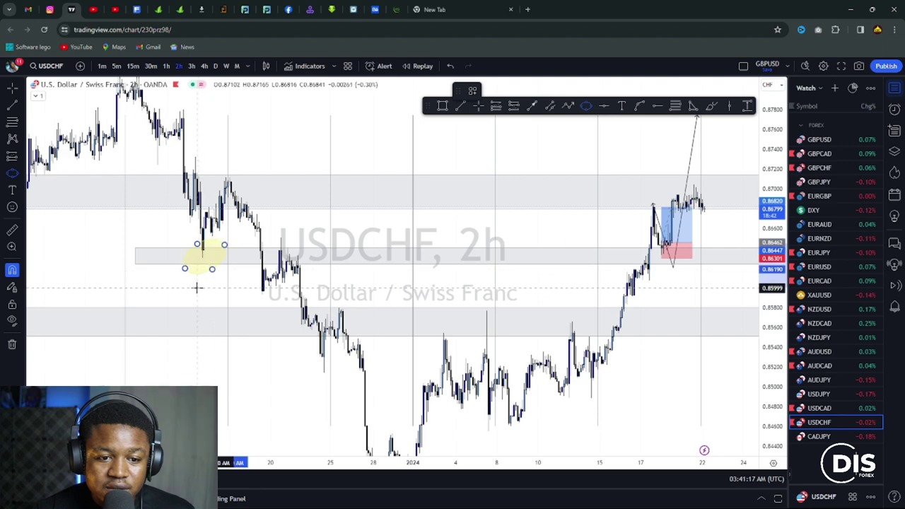
click(198, 287)
Draw a second, larger yellow ellipse around the 20–22 December candles retesting the middle grey zone
click(585, 106)
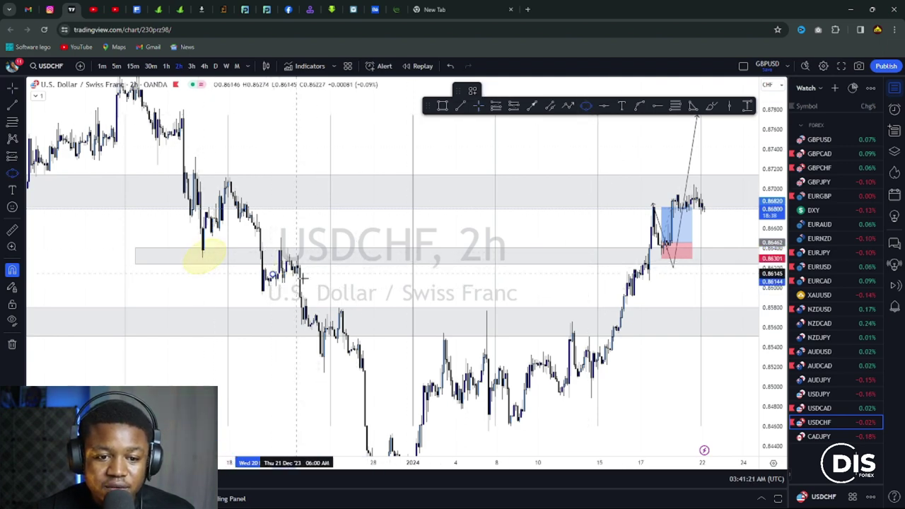
click(315, 245)
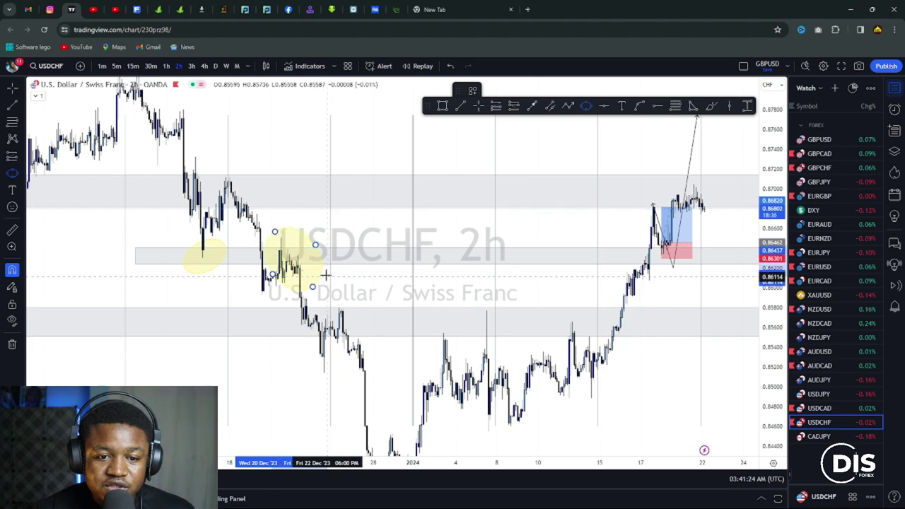
click(327, 271)
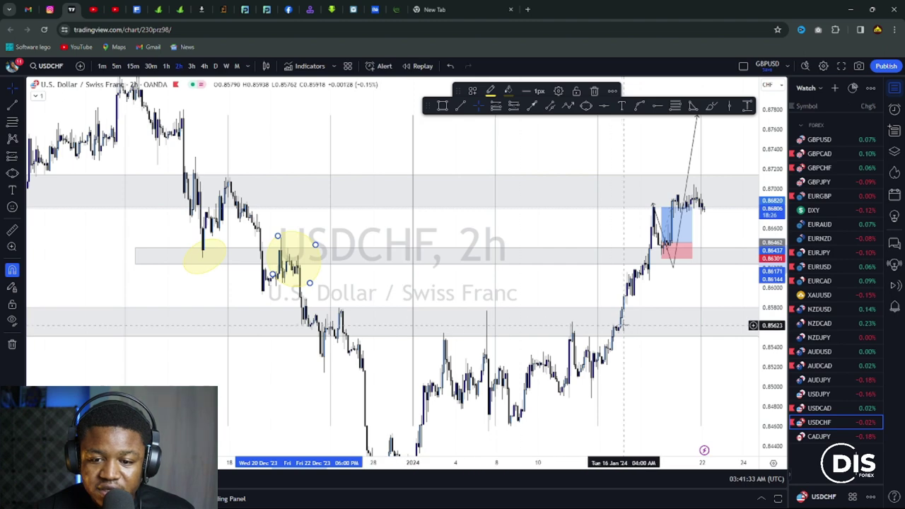
Switch the USDCHF chart to the 4-hour timeframe, keeping the long position and both yellow ellipses in view
mouse_move(669, 253)
scroll(661, 281, up, 1)
drag(661, 283, 642, 298)
scroll(641, 298, up, 4)
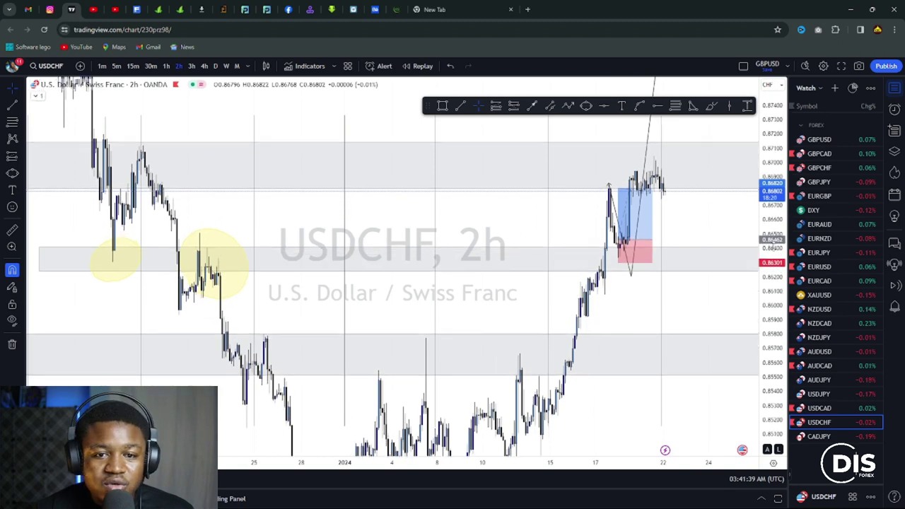
scroll(624, 286, up, 3)
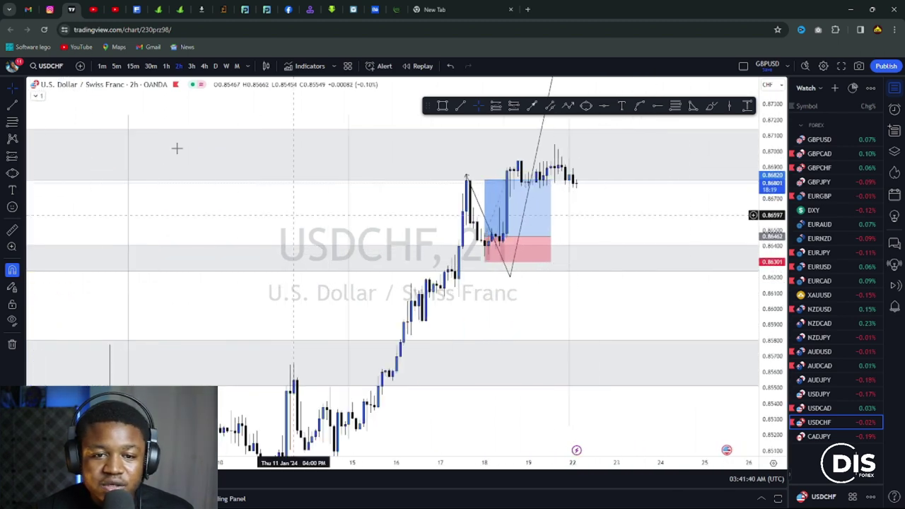
click(204, 65)
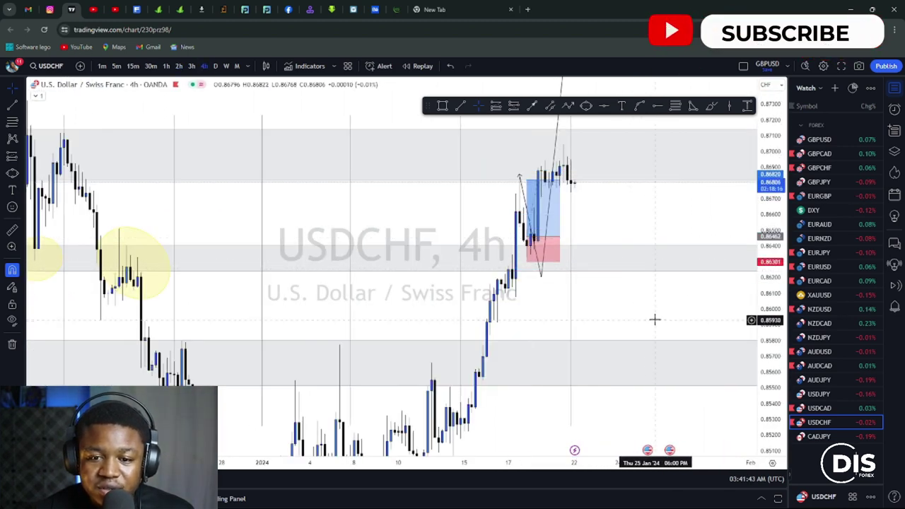
scroll(769, 163, down, 2)
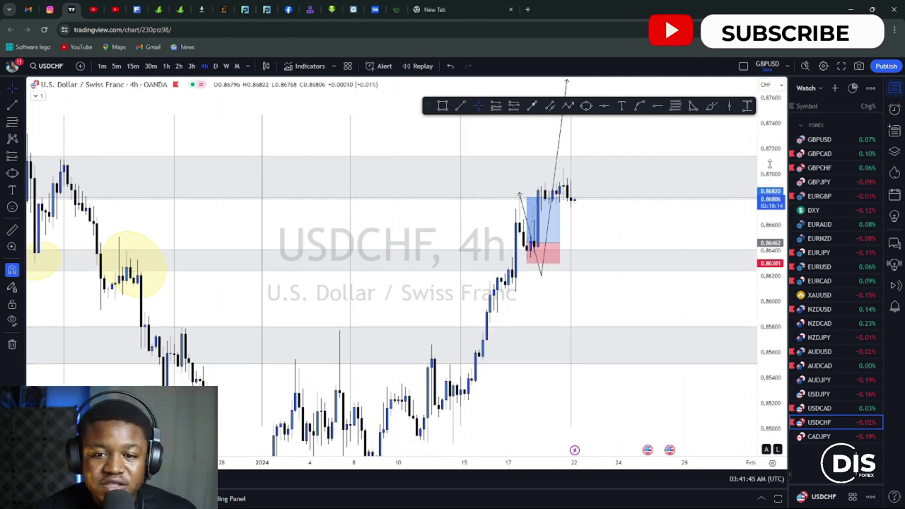
drag(769, 163, 768, 198)
scroll(626, 301, down, 3)
scroll(625, 311, up, 2)
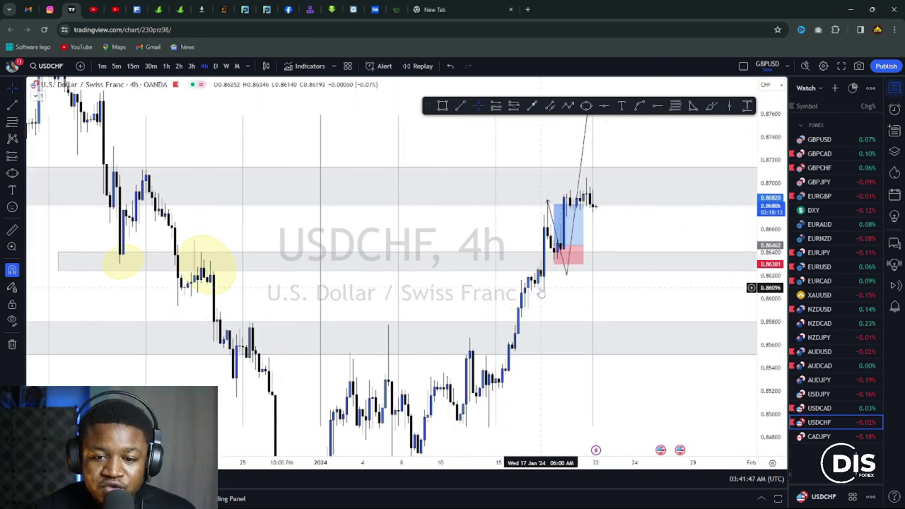
Examine the 4-hour pullback into the middle grey zone and the bullish engulfing candles at the long position's entry
click(382, 252)
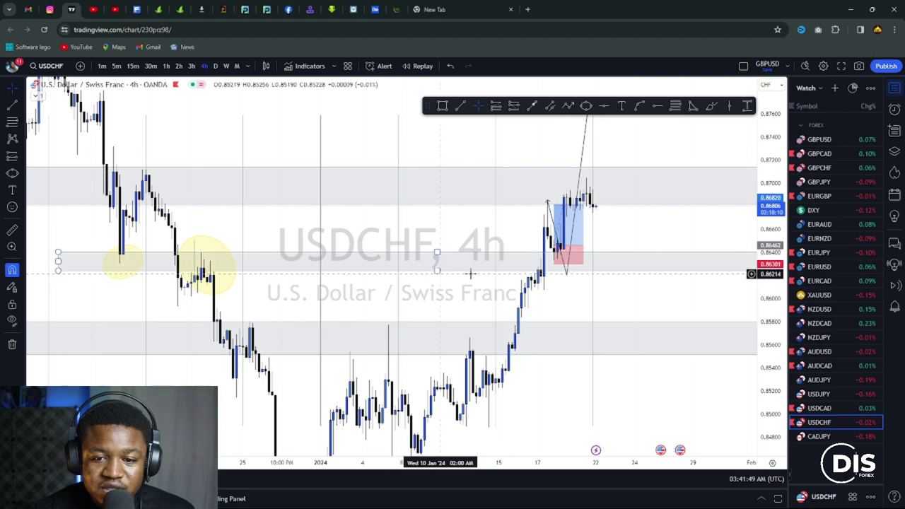
click(549, 215)
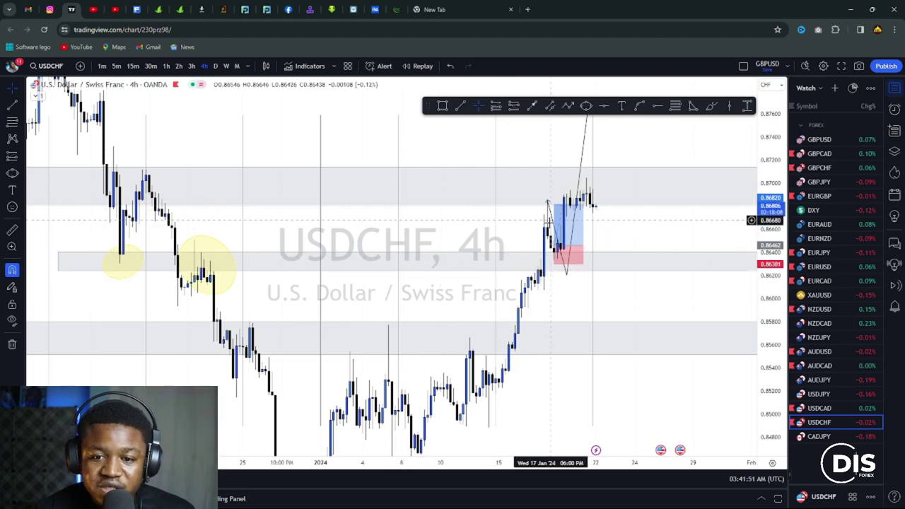
scroll(550, 238, up, 4)
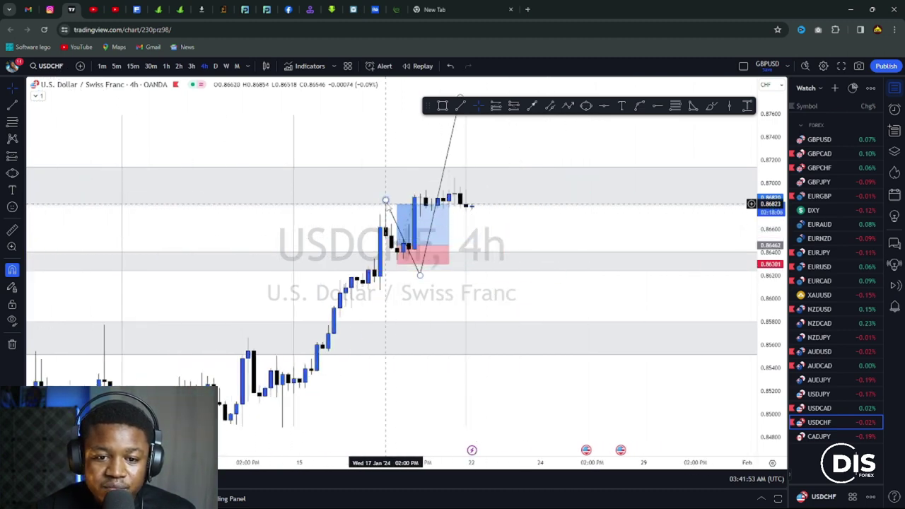
scroll(409, 265, down, 2)
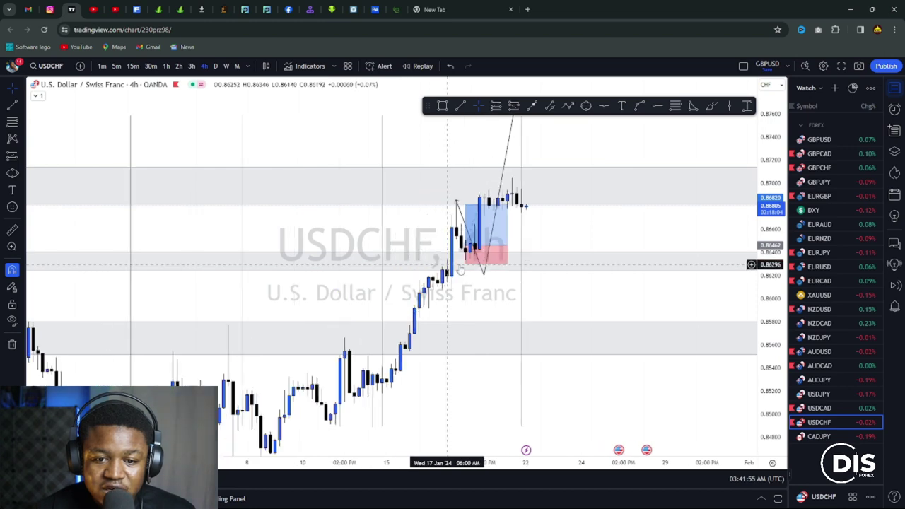
drag(774, 304, 773, 148)
scroll(648, 265, up, 3)
drag(501, 222, 635, 255)
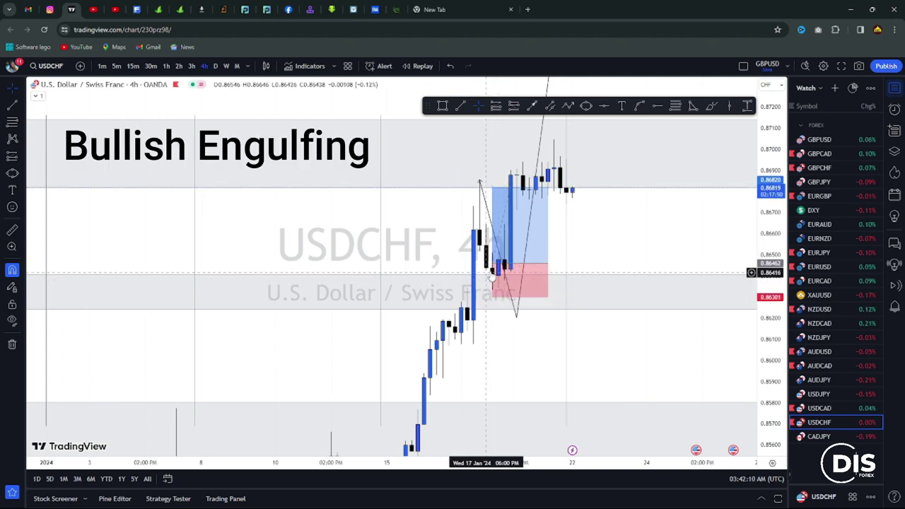
scroll(494, 277, up, 3)
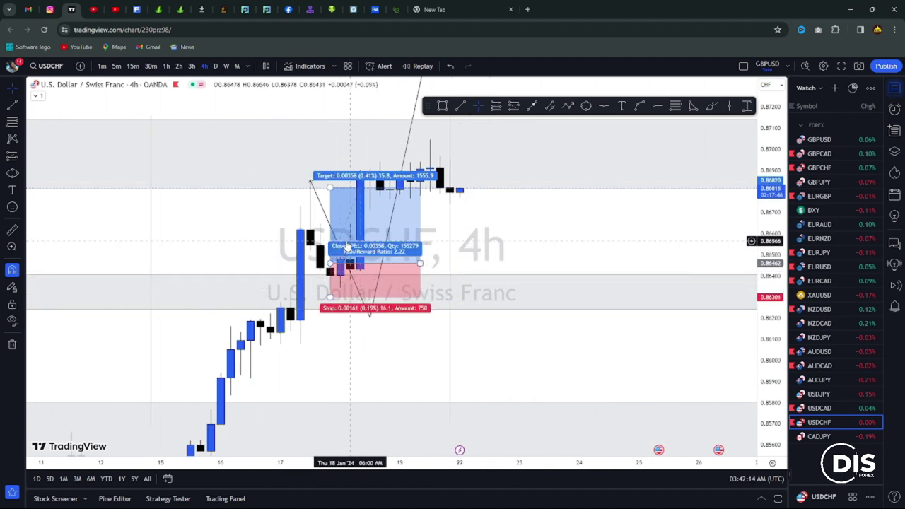
drag(347, 244, 387, 267)
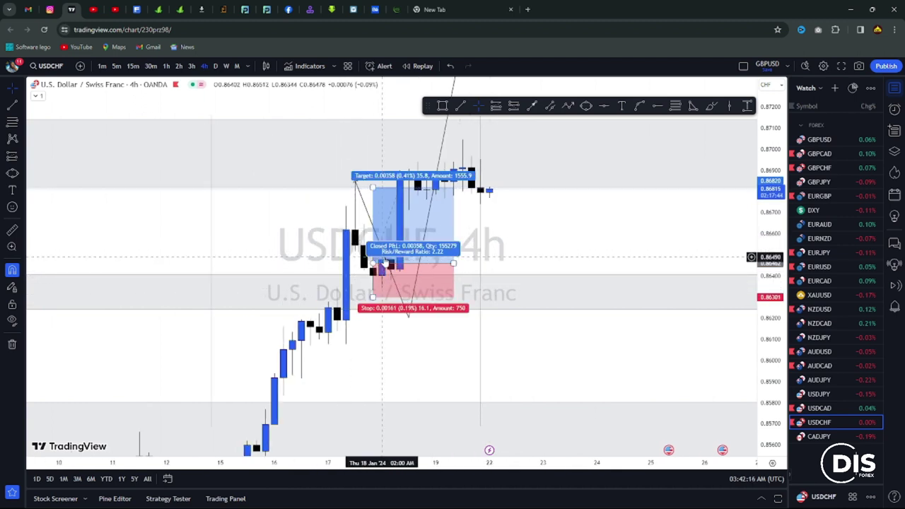
drag(387, 265, 487, 268)
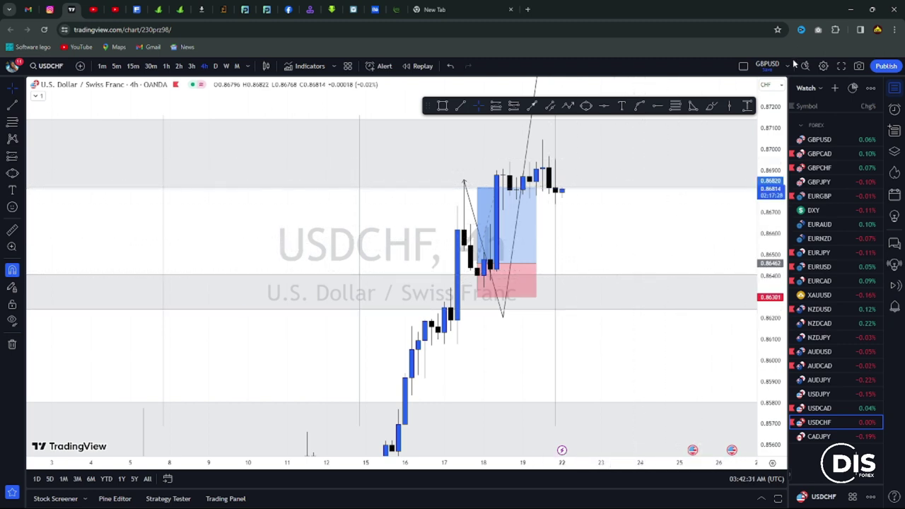
Examine the wider USDCHF 4-hour structure, relating the December decline and ellipse-marked zone touches to the long position
click(848, 9)
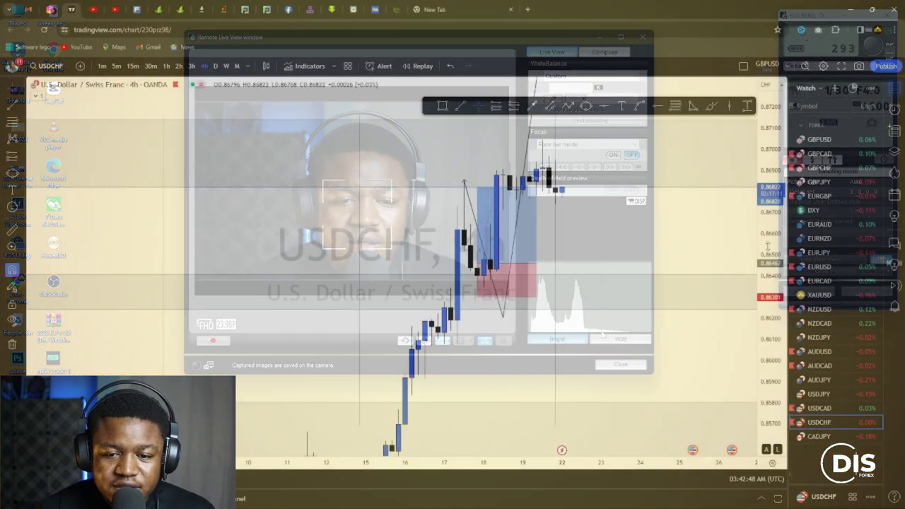
scroll(769, 241, down, 5)
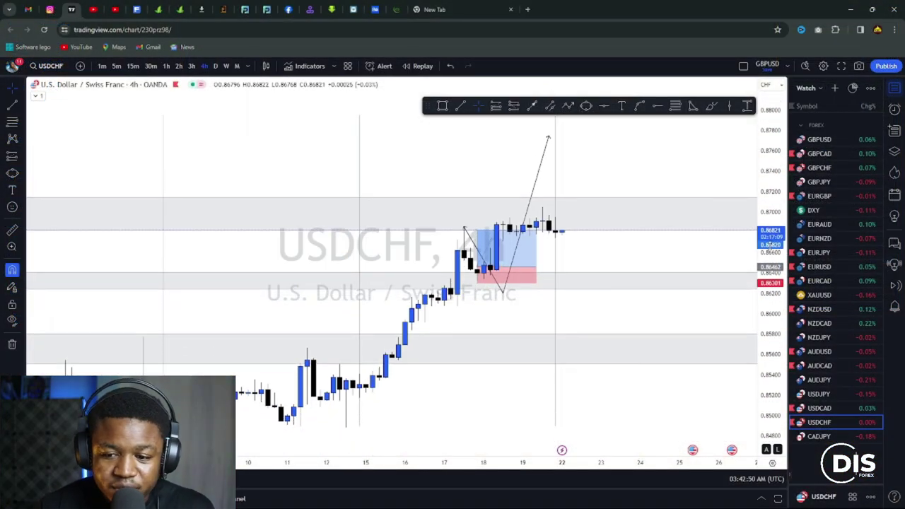
scroll(654, 270, down, 6)
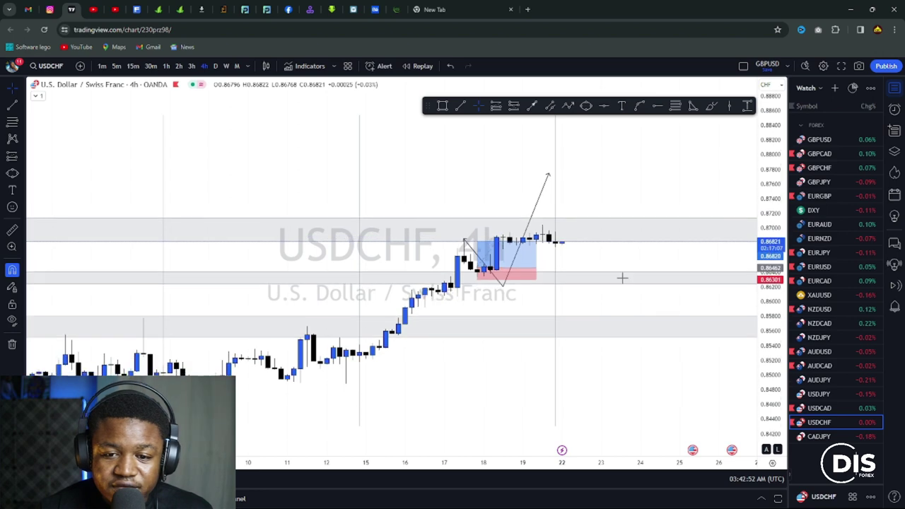
scroll(632, 296, down, 3)
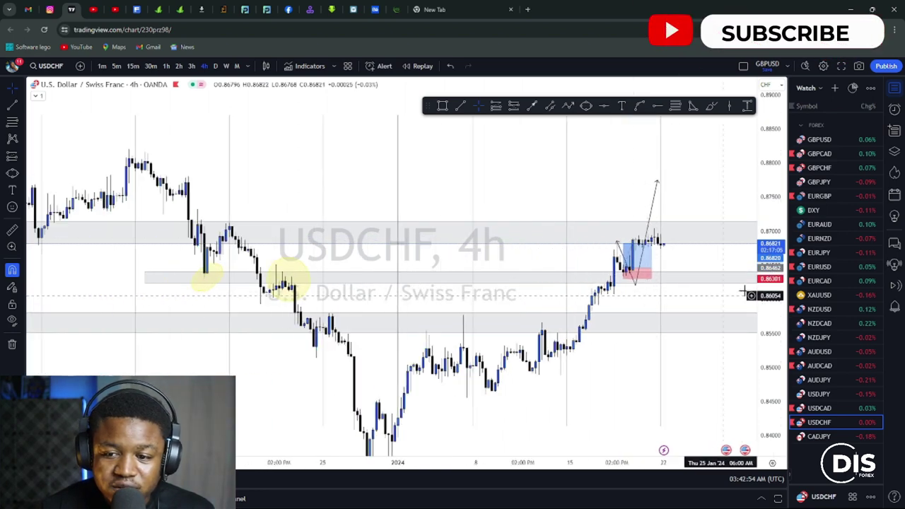
drag(770, 289, 770, 228)
drag(633, 376, 610, 310)
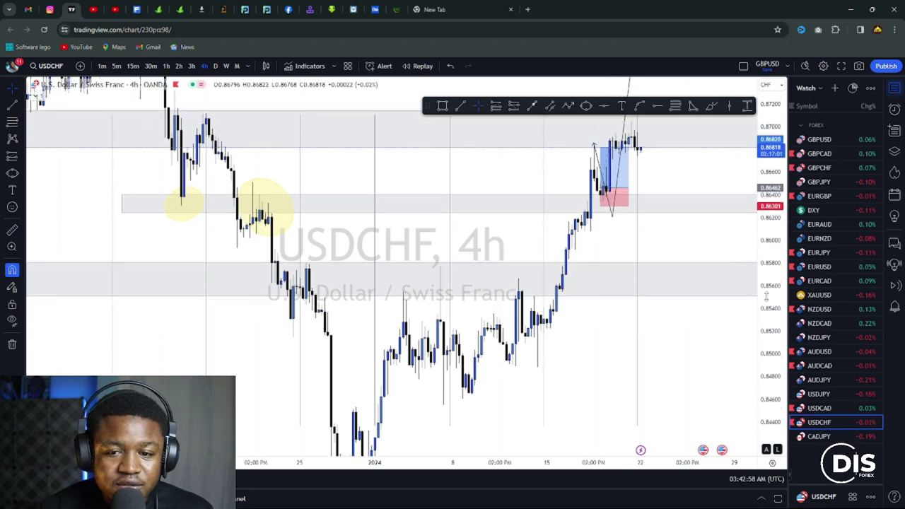
scroll(597, 274, up, 3)
drag(597, 275, 688, 260)
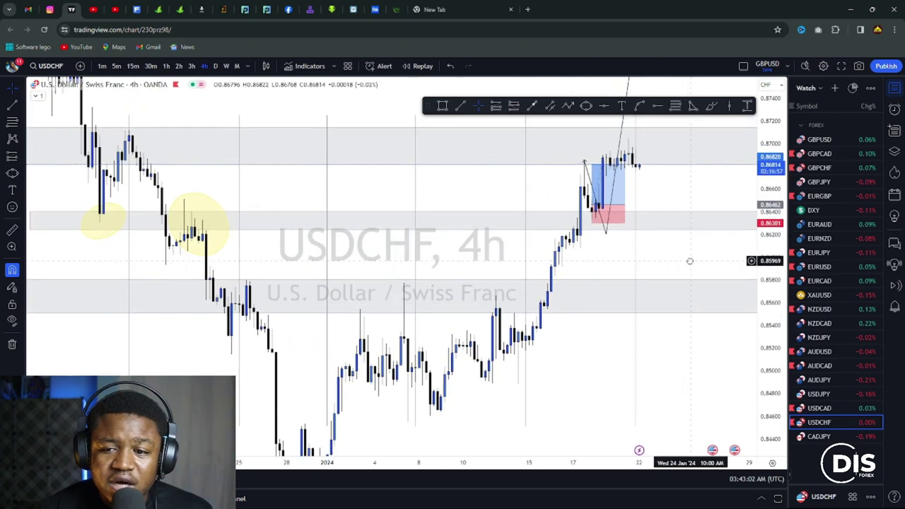
scroll(777, 197, down, 3)
drag(775, 197, 775, 204)
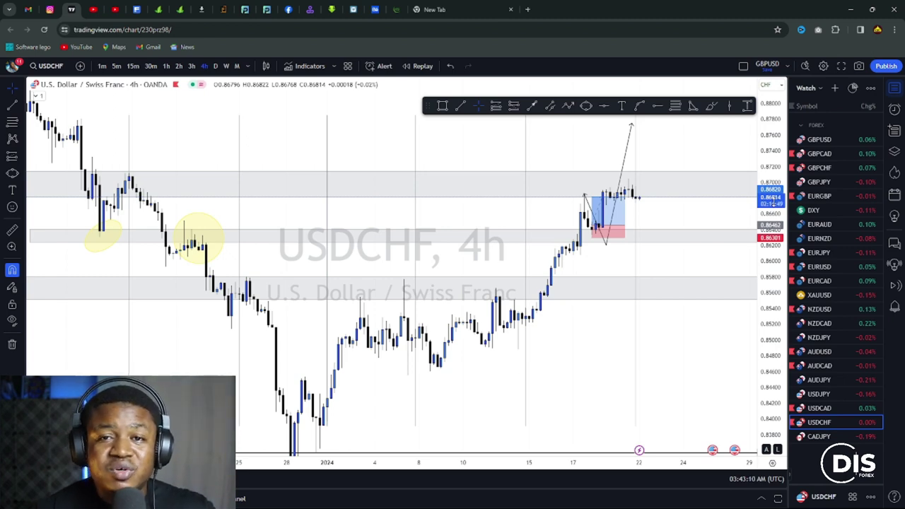
Examine the USDCHF 4-hour rally from the late-December low through the grey zones and the pullback before the long entry
scroll(683, 316, up, 3)
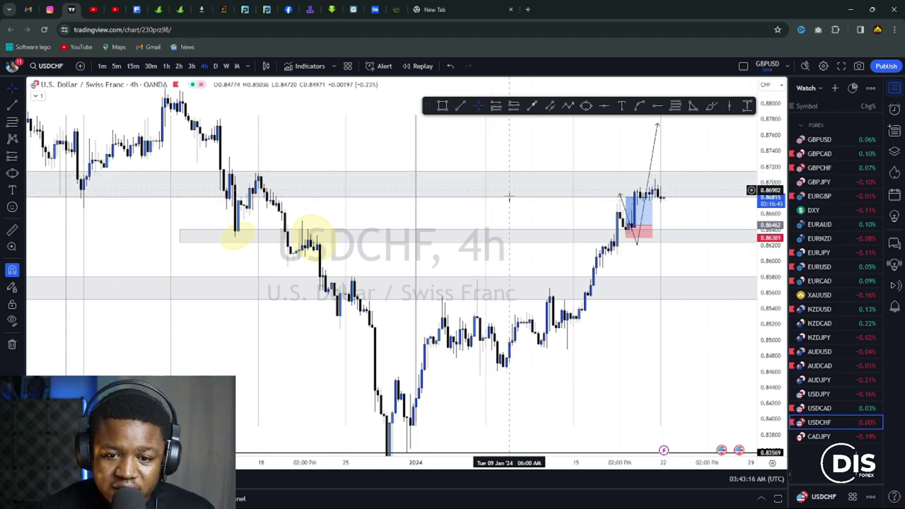
scroll(511, 286, down, 2)
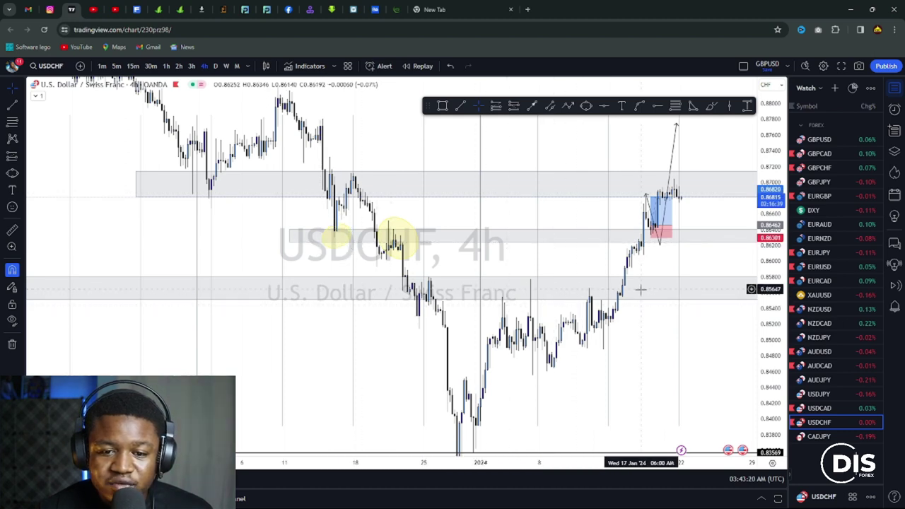
scroll(644, 310, up, 1)
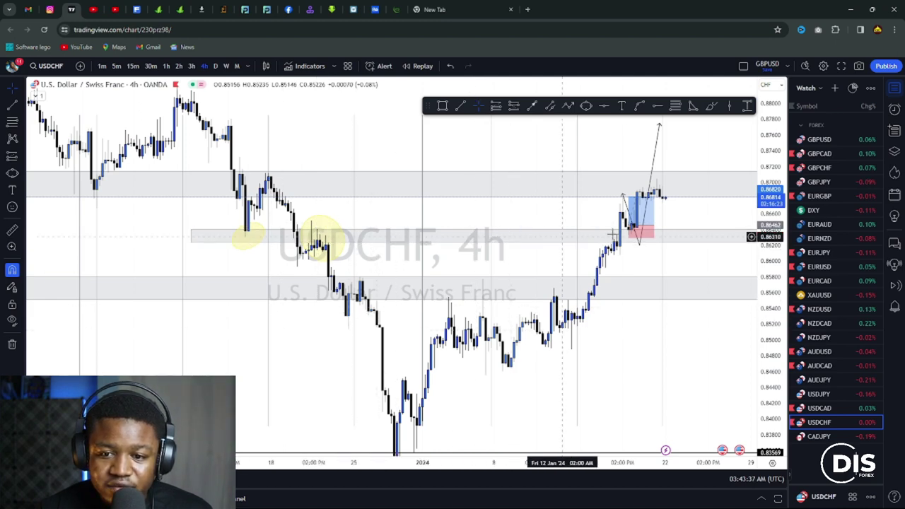
drag(640, 278, 612, 276)
drag(771, 243, 769, 217)
drag(591, 349, 597, 316)
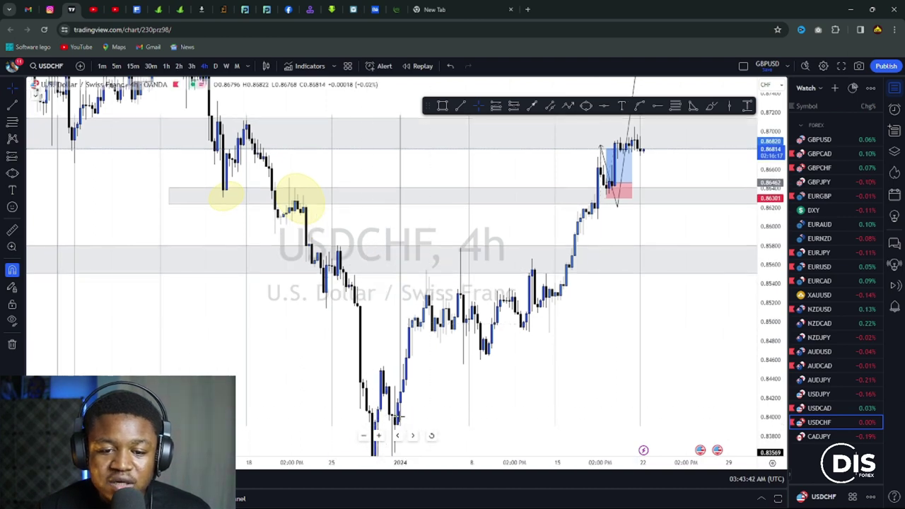
drag(702, 238, 647, 313)
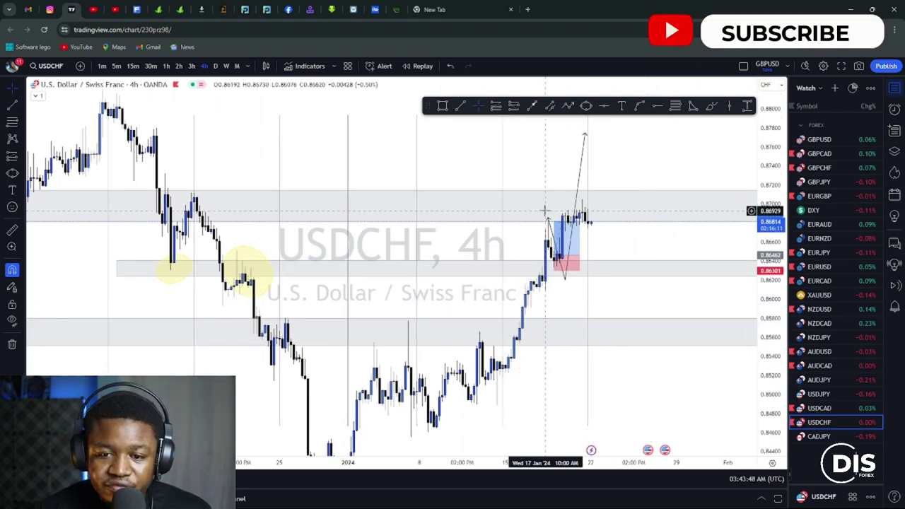
scroll(561, 313, up, 4)
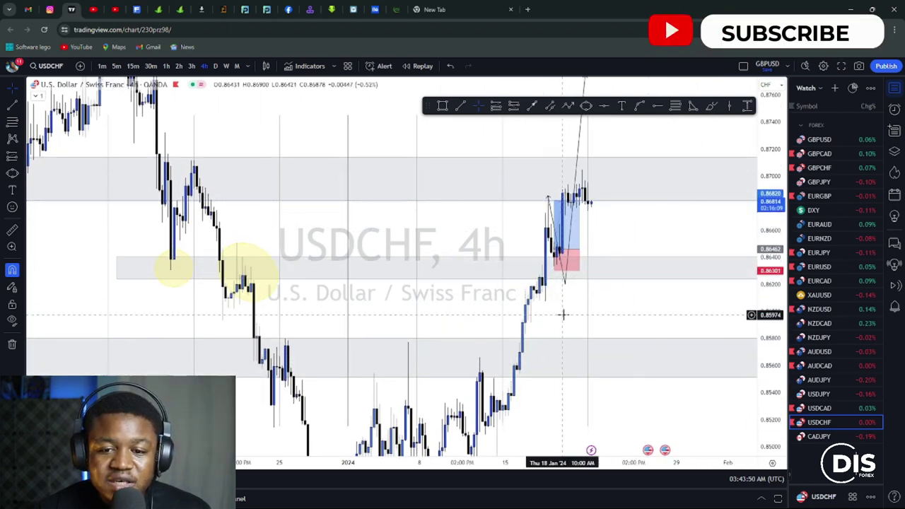
drag(521, 318, 651, 318)
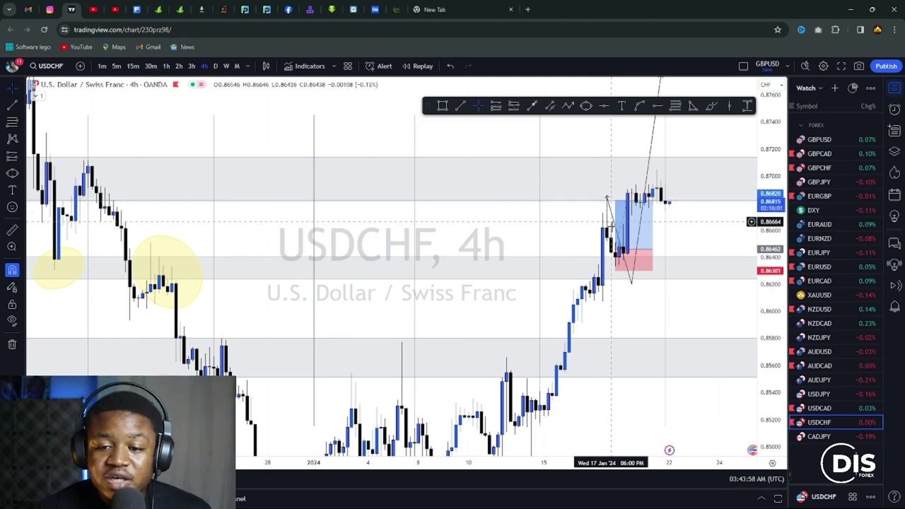
Inspect the USDCHF long position's stop and target against the 4-hour candles and the projected price path
click(620, 261)
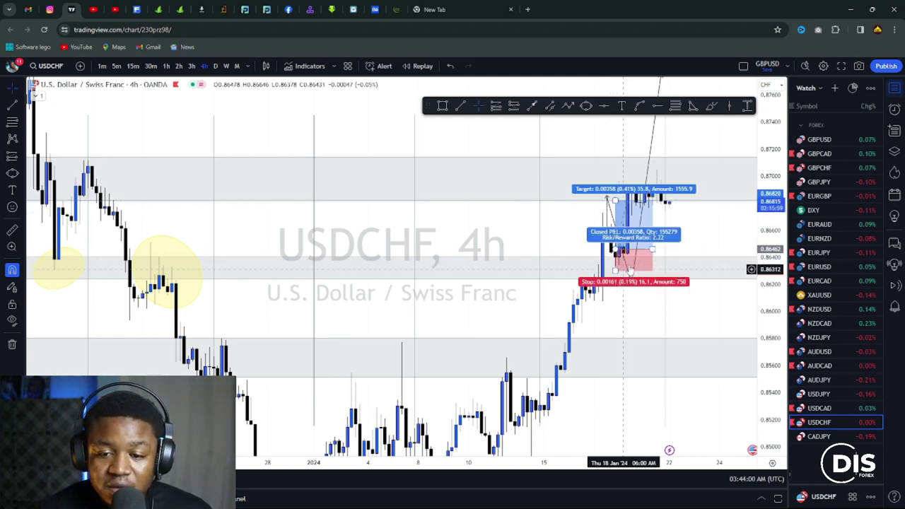
click(643, 184)
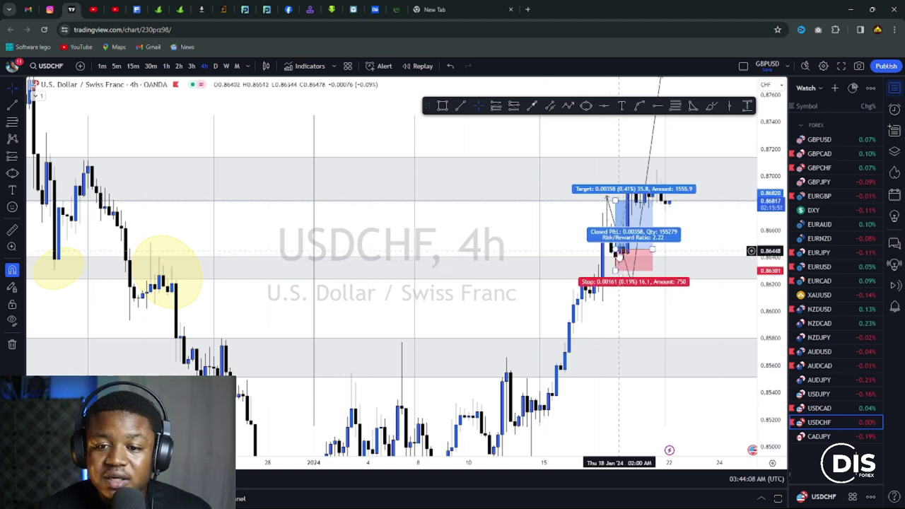
drag(770, 243, 770, 170)
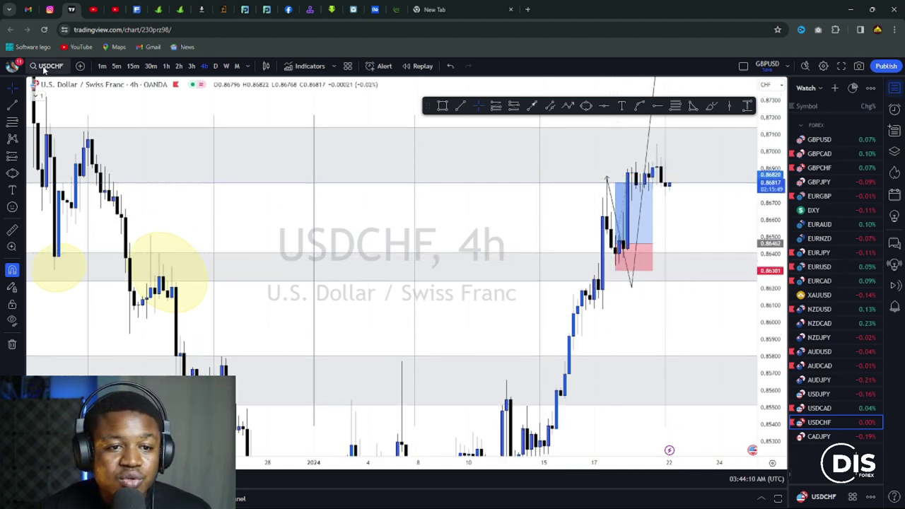
Switch the USDCHF chart to the 1-hour timeframe, keeping the long position and projected price path in view
click(167, 66)
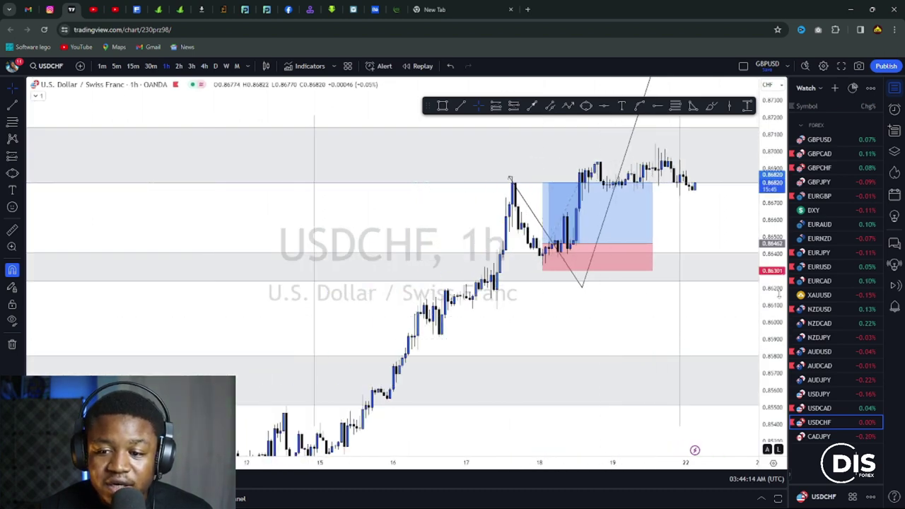
scroll(622, 311, down, 3)
drag(696, 233, 636, 336)
scroll(588, 318, up, 2)
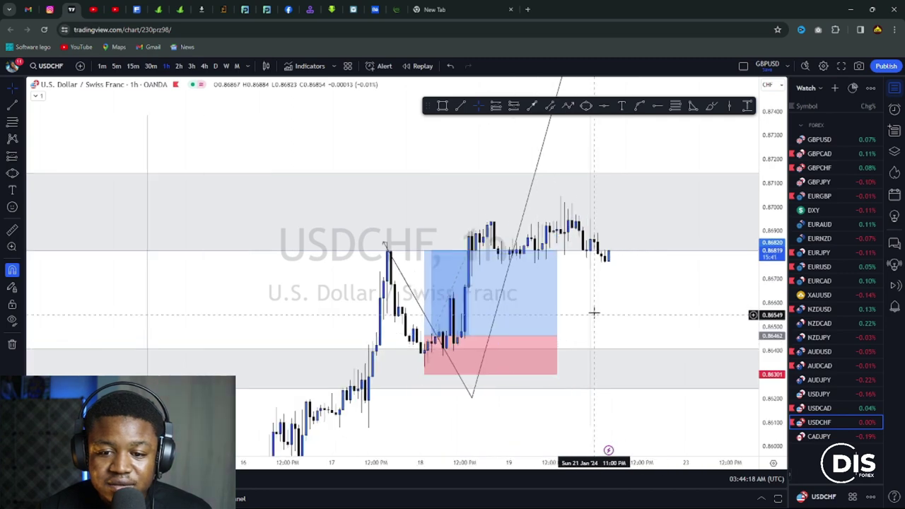
drag(660, 307, 678, 304)
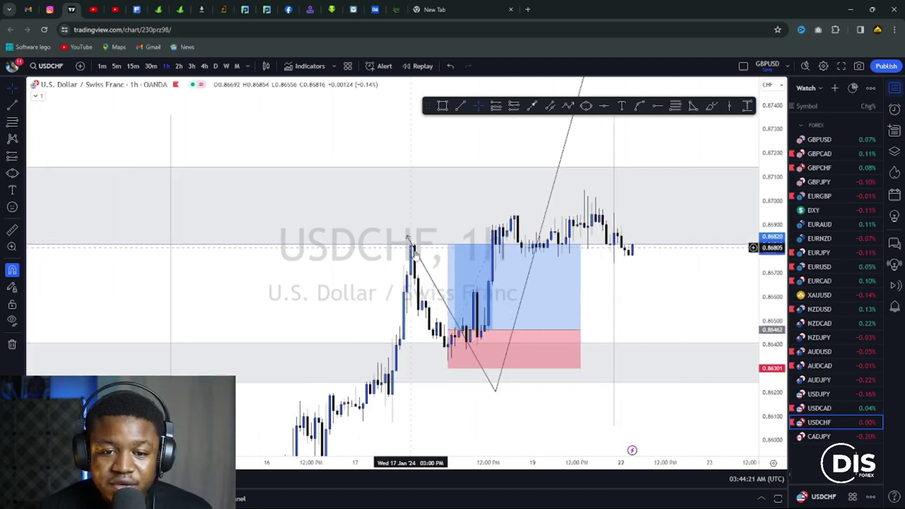
Compare the projected price path with the 1-hour pullback into the lower grey zone and the long position's entry
click(452, 354)
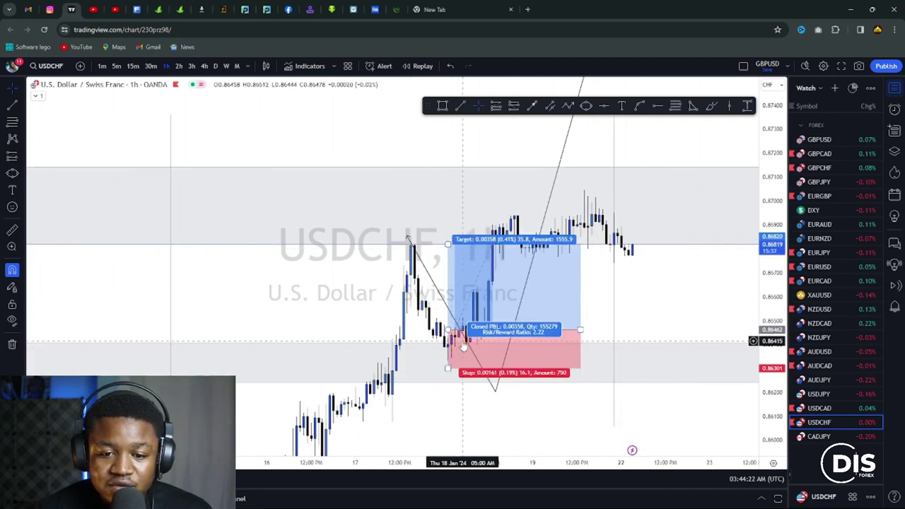
click(495, 390)
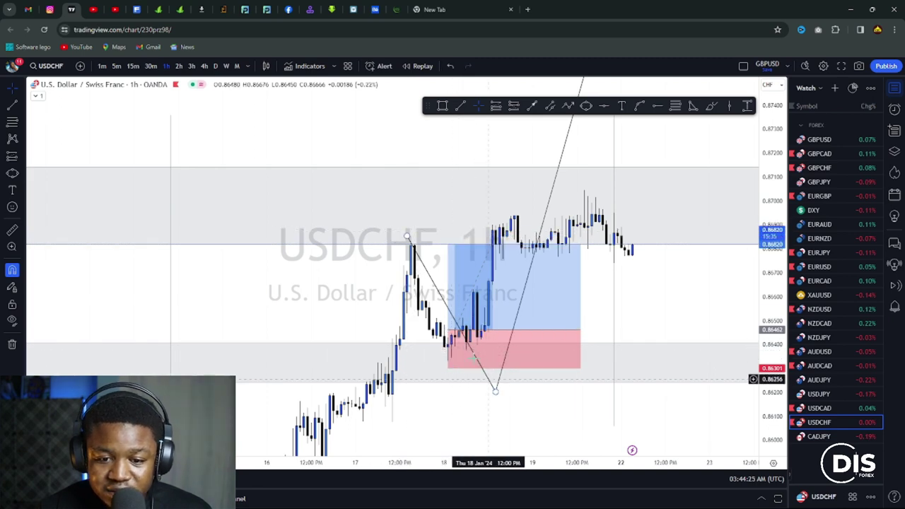
click(466, 335)
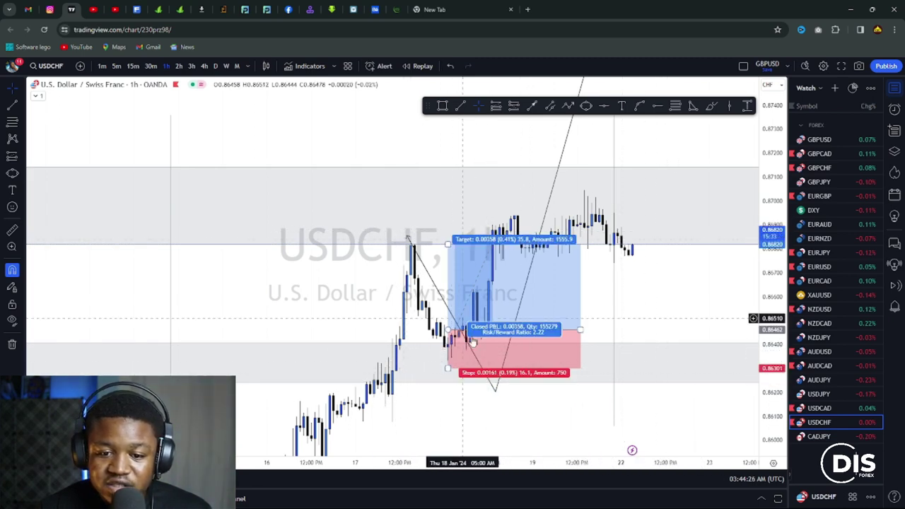
click(558, 150)
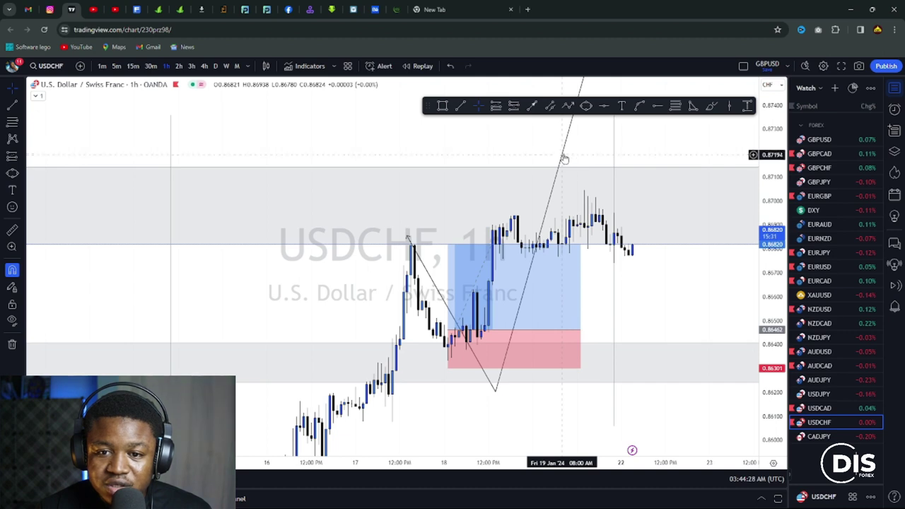
click(563, 159)
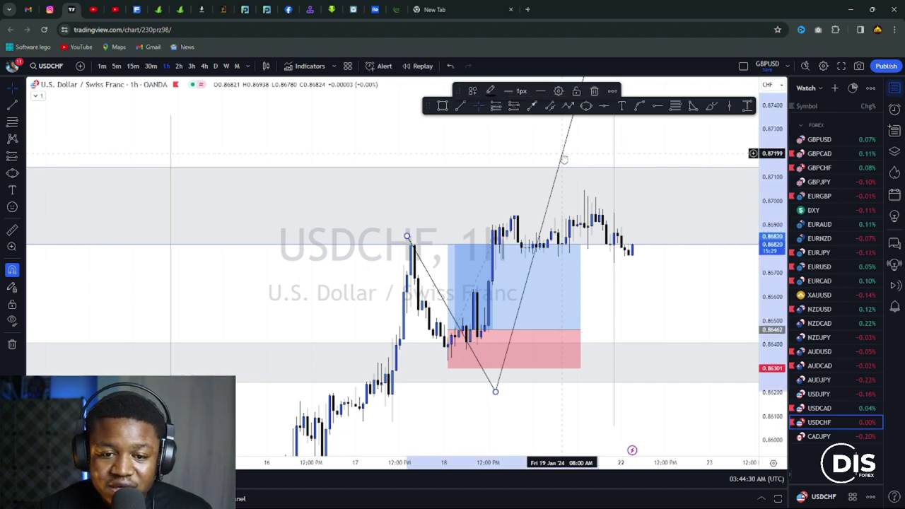
click(604, 154)
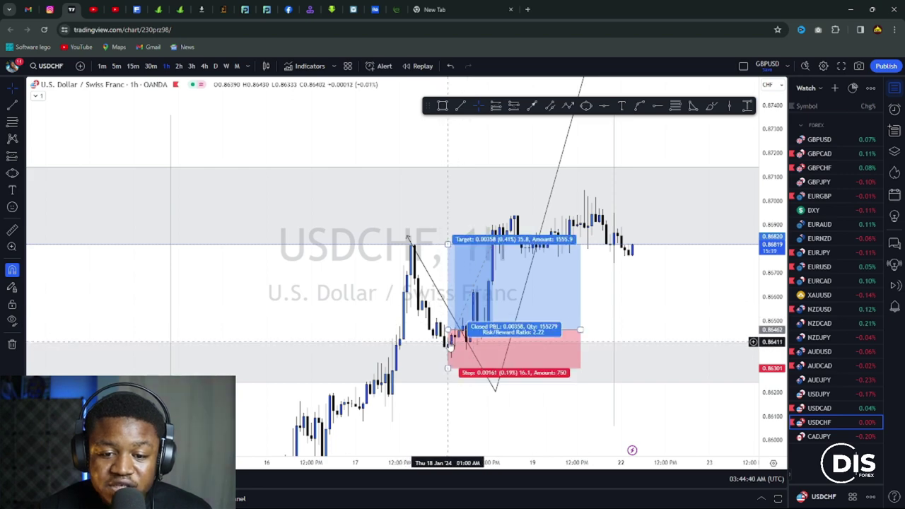
Examine the 1-hour entry candles at the grey zone and the long position's stop and target levels up close
drag(772, 324, 773, 169)
drag(658, 373, 679, 275)
drag(773, 290, 772, 261)
scroll(651, 265, up, 2)
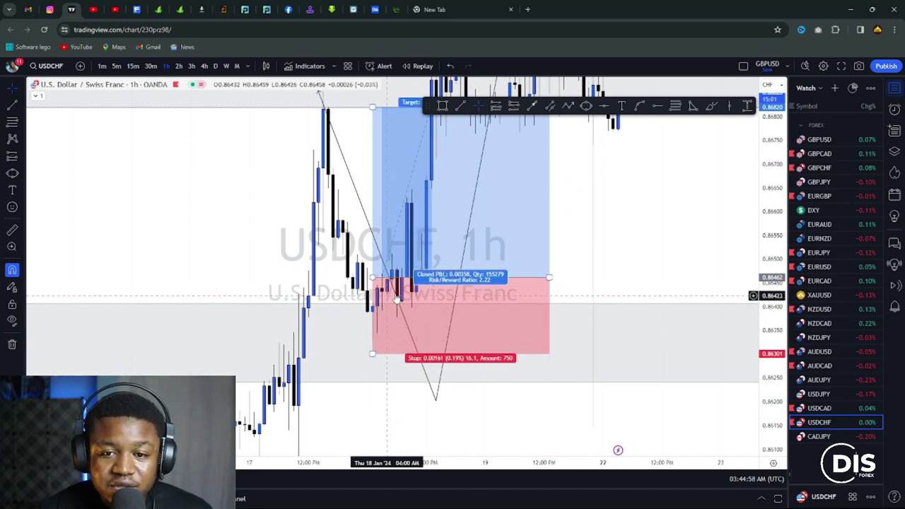
drag(615, 245, 571, 303)
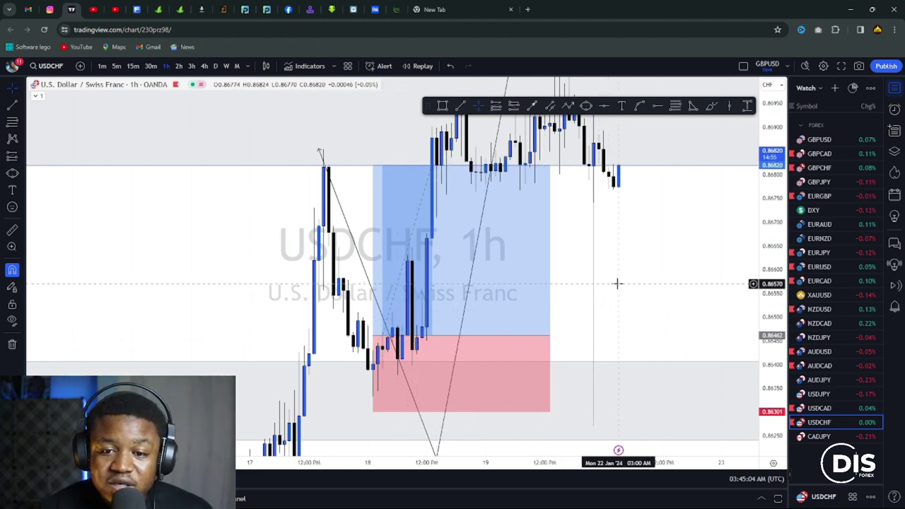
scroll(616, 283, down, 1)
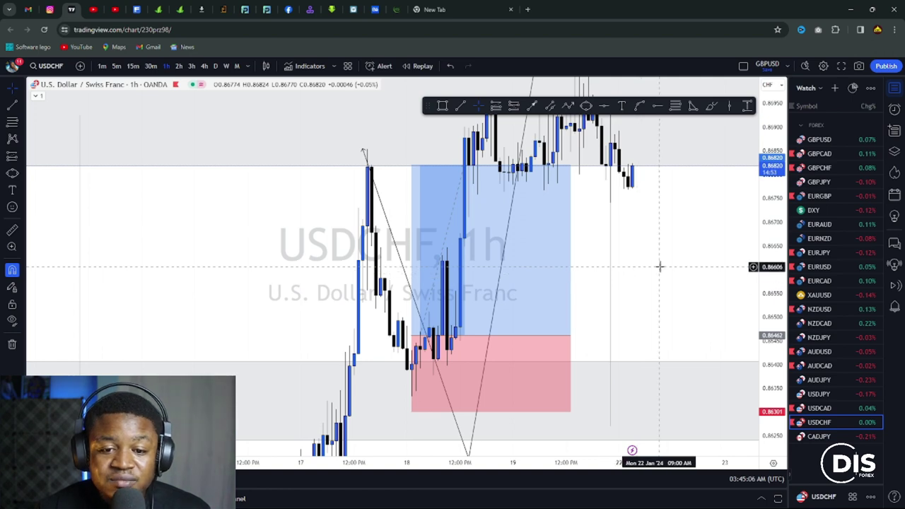
scroll(646, 267, down, 2)
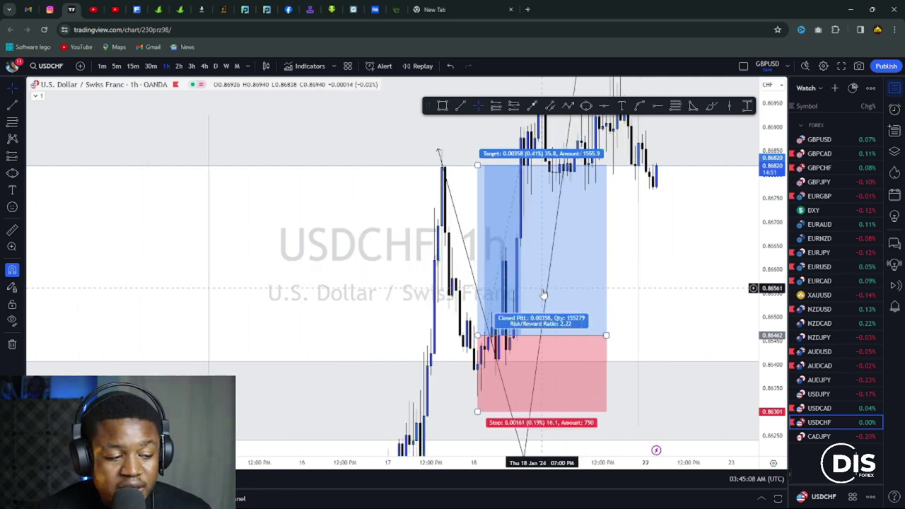